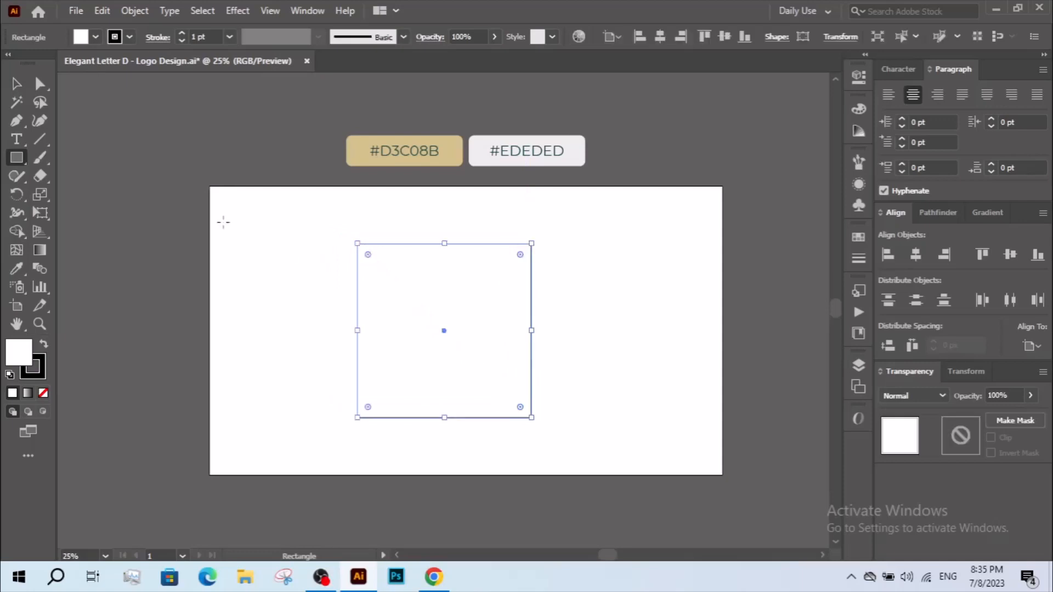
Fully round the square's two right corners with live corners to form a letter D outline.
click(40, 86)
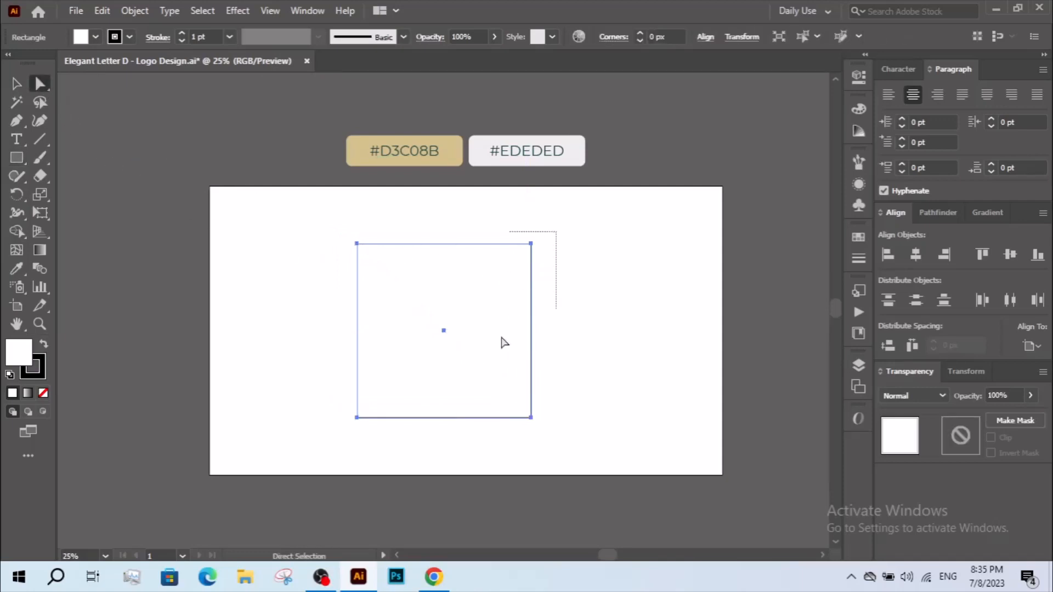
drag(505, 343, 500, 439)
drag(519, 262, 384, 343)
click(593, 344)
Cut the D's straight left edge out of the shape and paste it in place as a separate vertical line.
key(z)
drag(320, 216, 627, 441)
key(v)
click(419, 329)
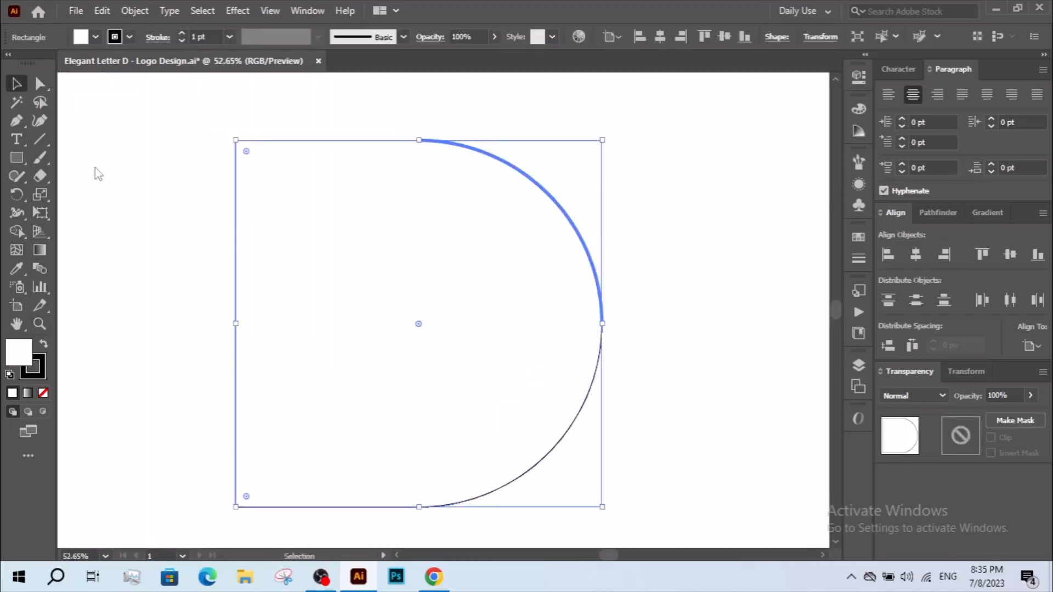
key(a)
click(212, 228)
click(237, 247)
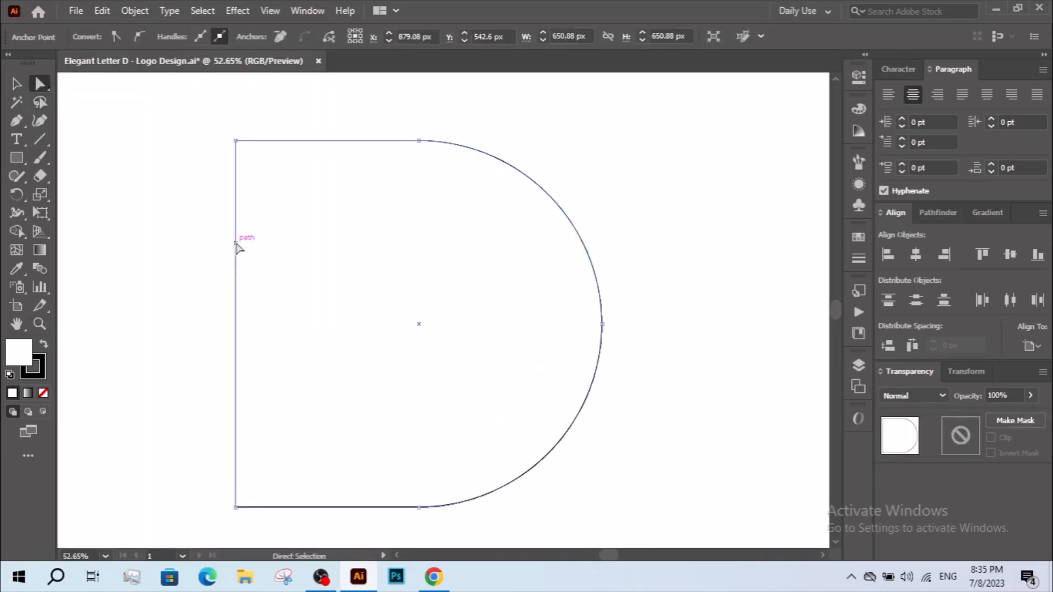
click(102, 11)
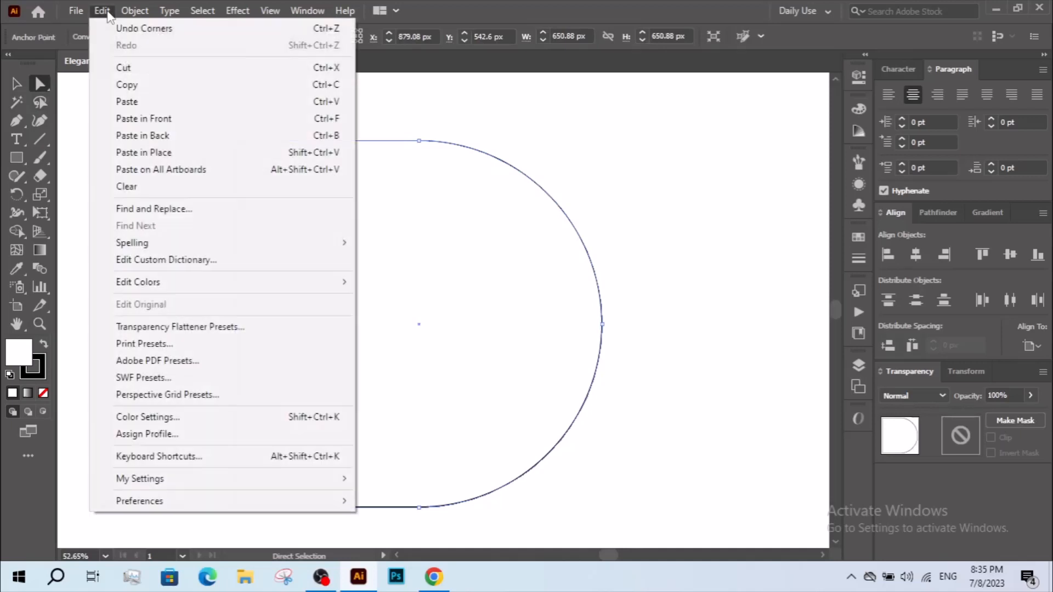
click(135, 67)
click(14, 81)
click(140, 206)
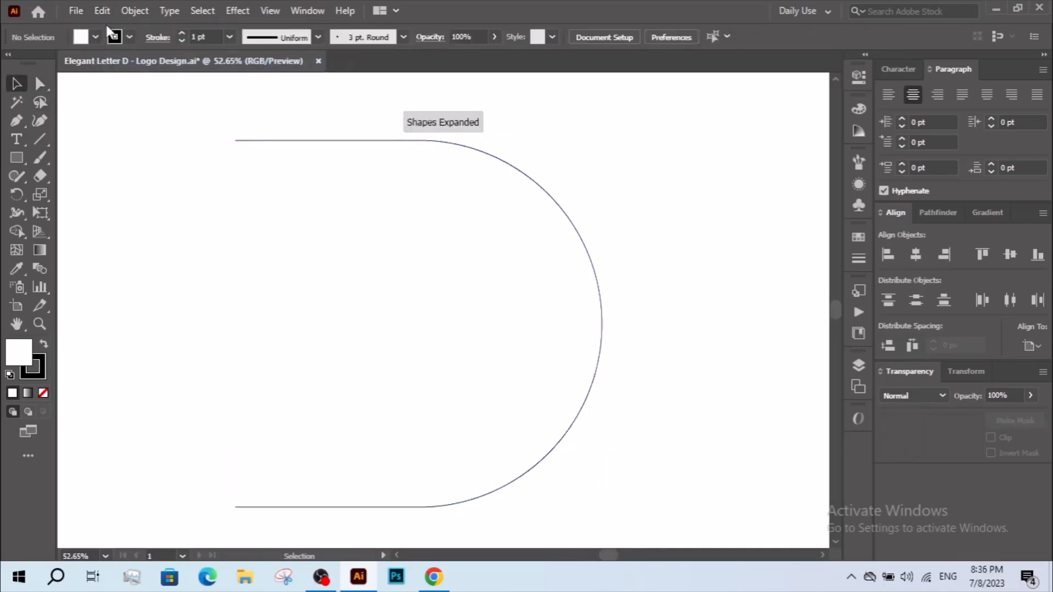
click(102, 11)
click(173, 152)
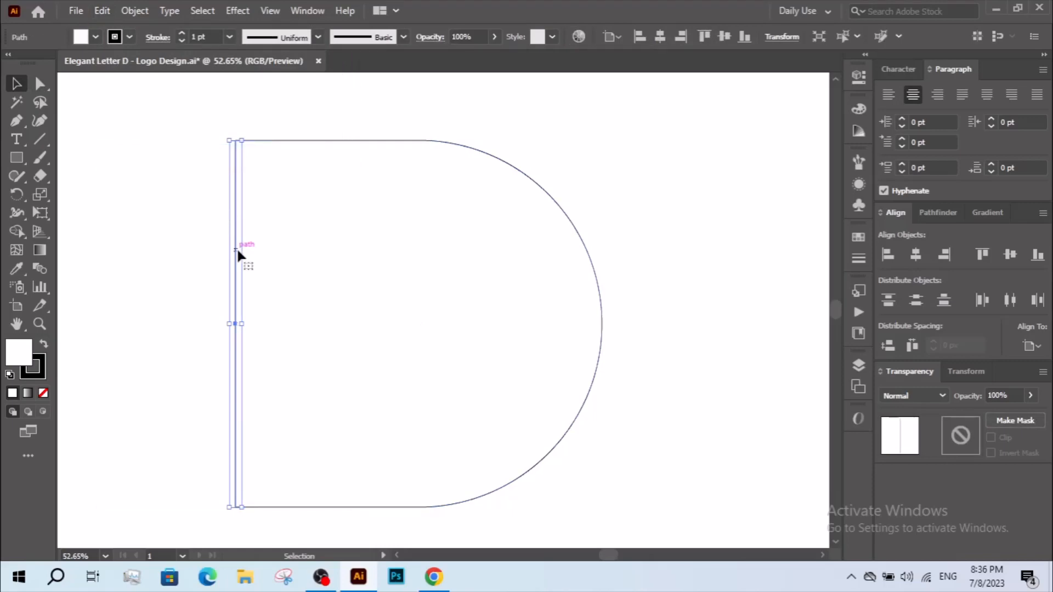
Move the vertical line inward from the D's left end, duplicate it in place and offset the two lines as a parallel stem.
drag(237, 248, 269, 248)
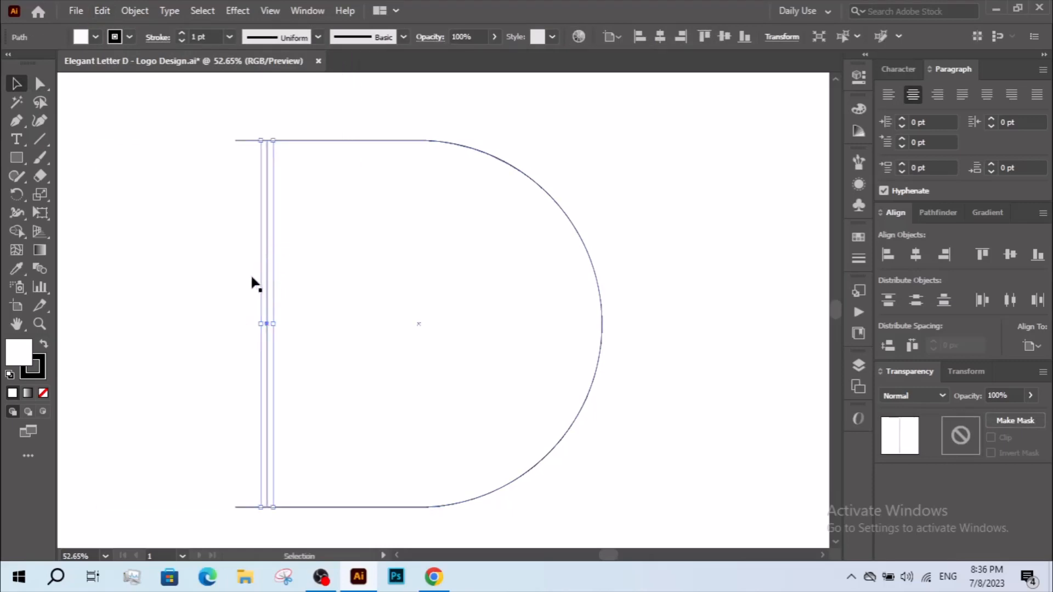
click(113, 13)
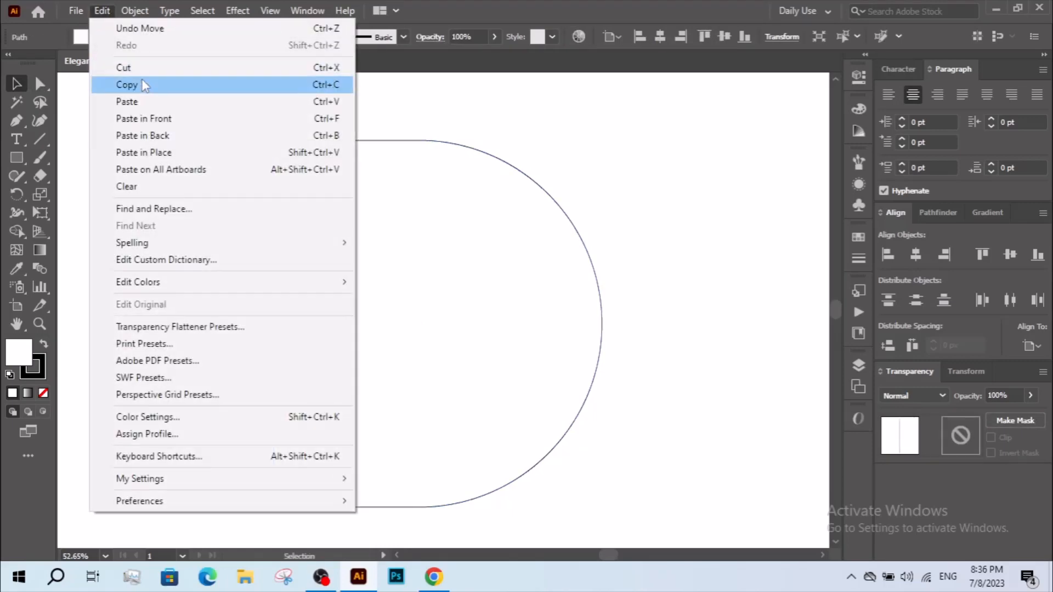
click(137, 94)
click(102, 10)
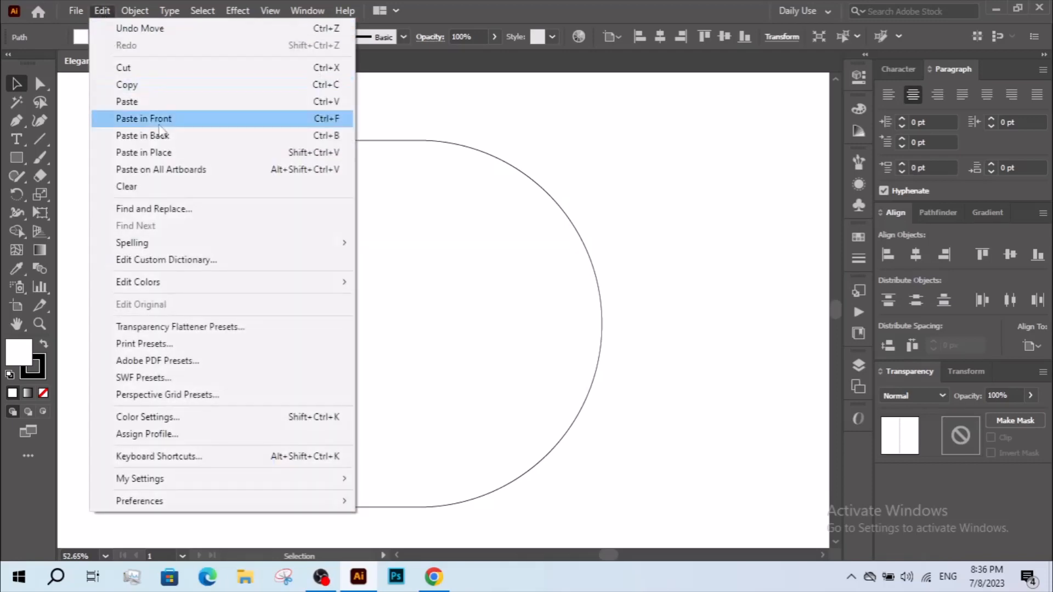
click(165, 152)
drag(265, 211, 317, 213)
drag(267, 252, 290, 259)
Draw a circle about 242 px in diameter, centered horizontally on the D's rightmost point and resting on its baseline.
click(271, 291)
key(z)
alt+click(270, 294)
alt+click(270, 294)
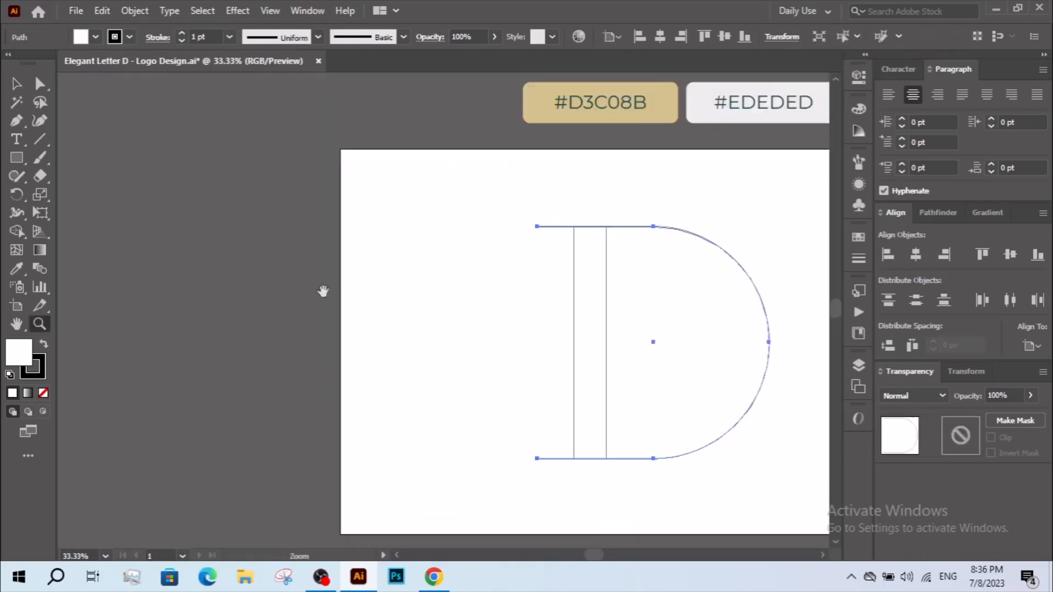
drag(325, 293, 178, 244)
drag(264, 141, 578, 404)
key(space)
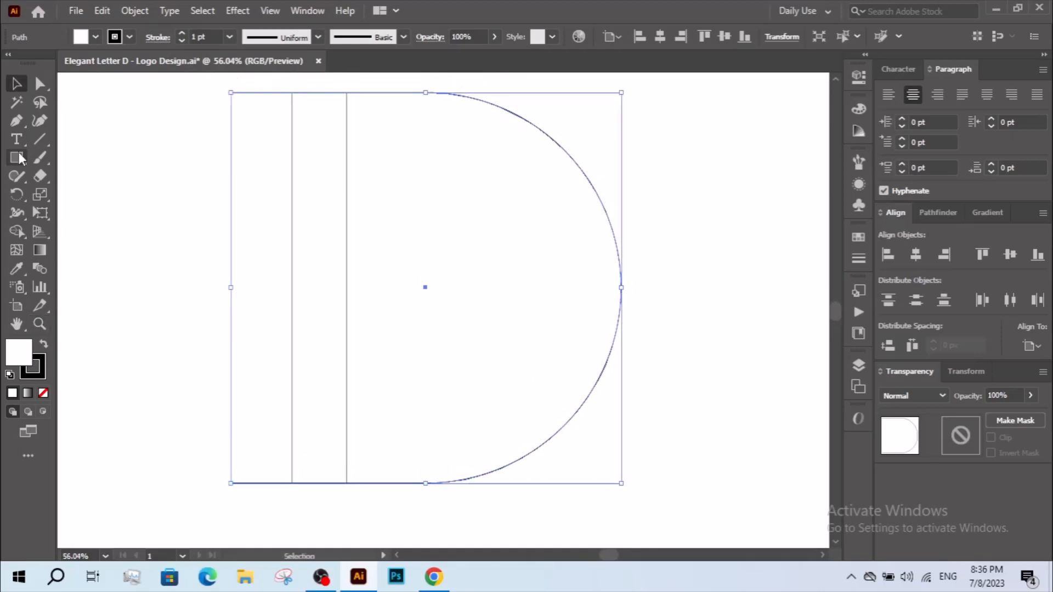
drag(17, 158, 88, 193)
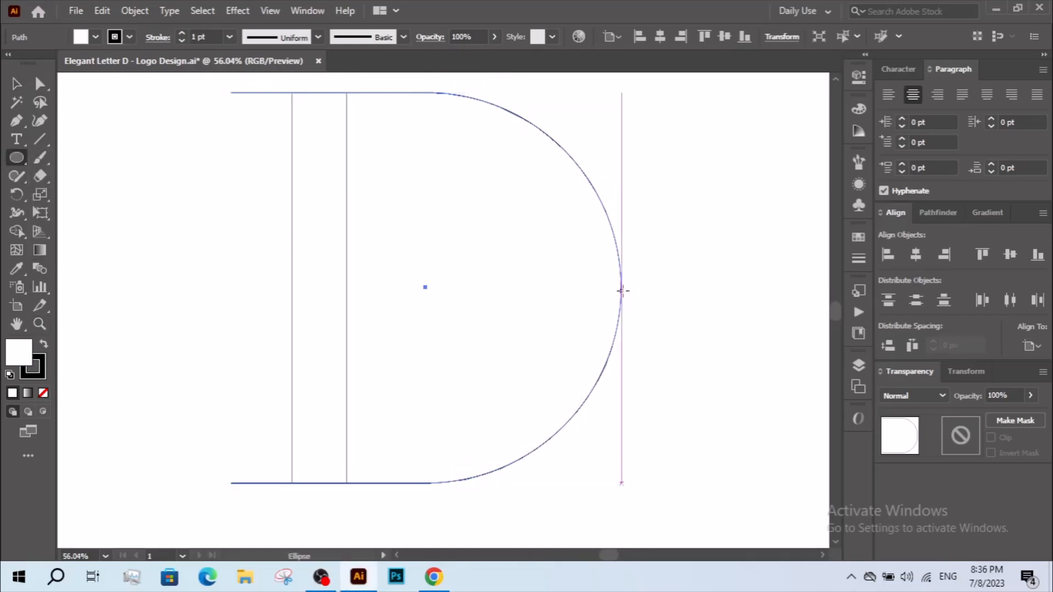
mouse_move(621, 287)
mouse_down()
mouse_move(656, 486)
mouse_move(427, 483)
mouse_up()
key(v)
drag(525, 484, 425, 484)
drag(522, 288, 565, 339)
drag(590, 389, 690, 392)
click(490, 403)
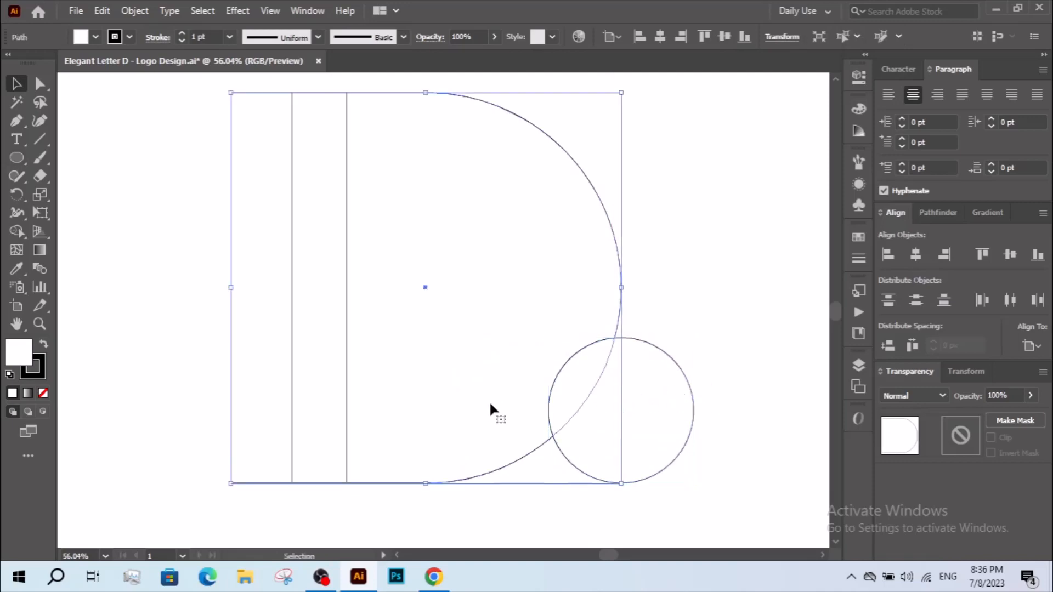
Duplicate the circle horizontally onto the D's left end, keeping it resting on the baseline.
key(ctrl+minus)
scroll(543, 423, up, 1)
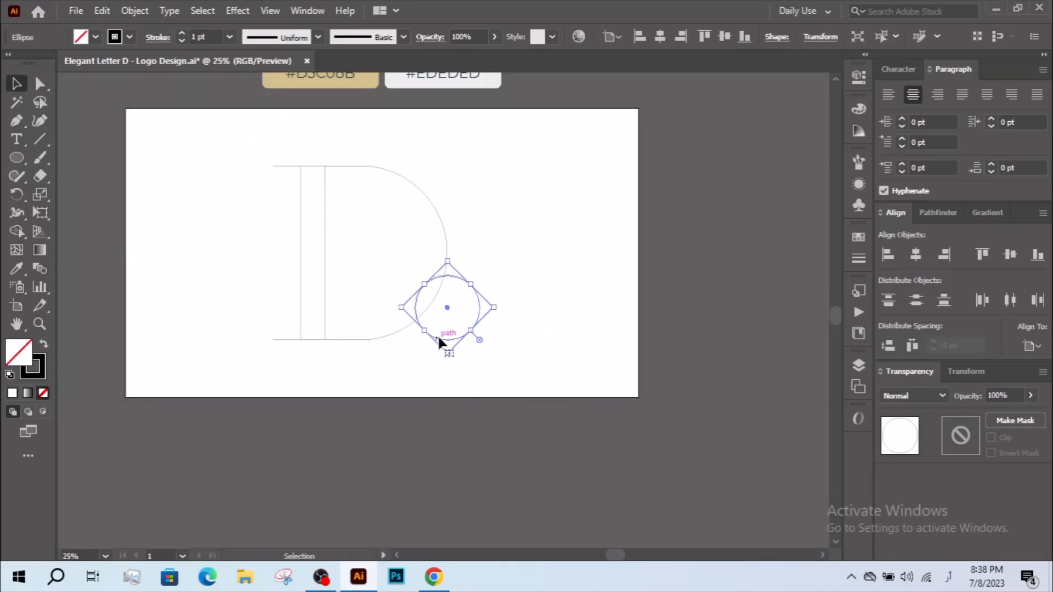
drag(438, 334, 264, 335)
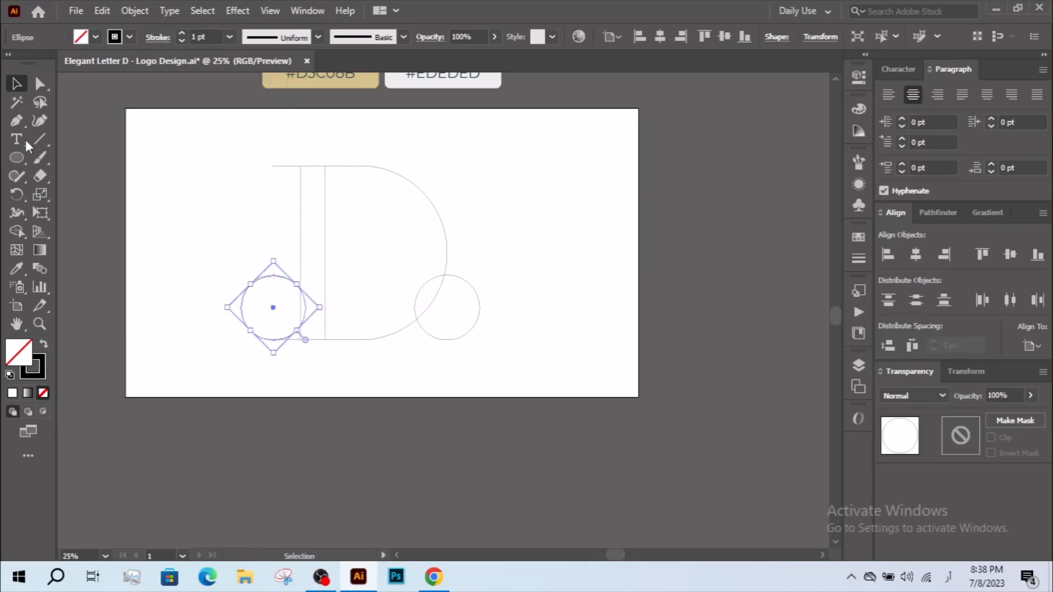
Draw a straight diagonal line with the Pen tool from the left circle's upper-right anchor to the right circle's lower-left edge.
click(16, 123)
click(296, 285)
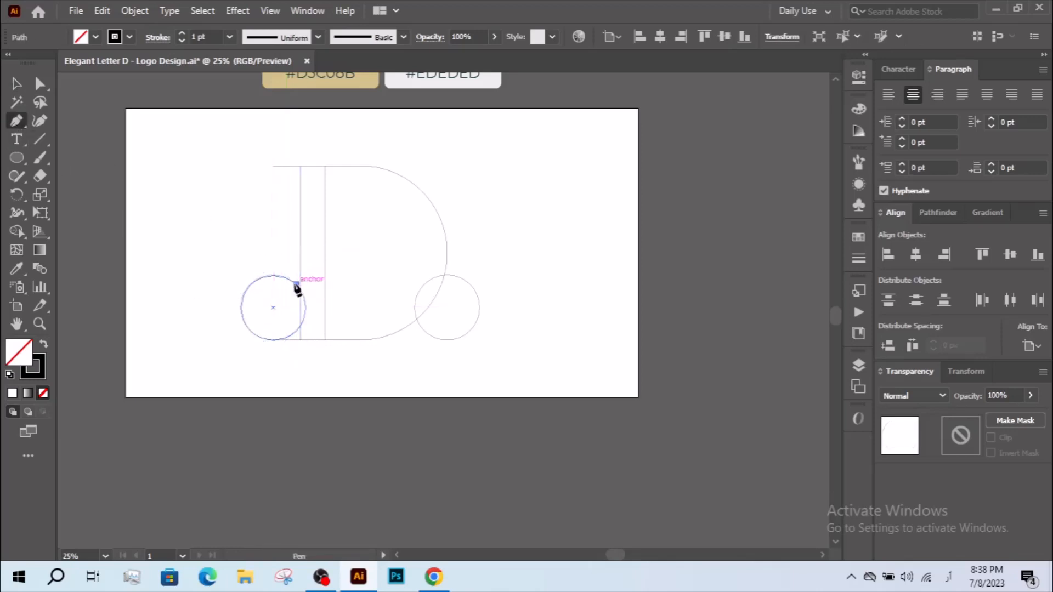
click(436, 338)
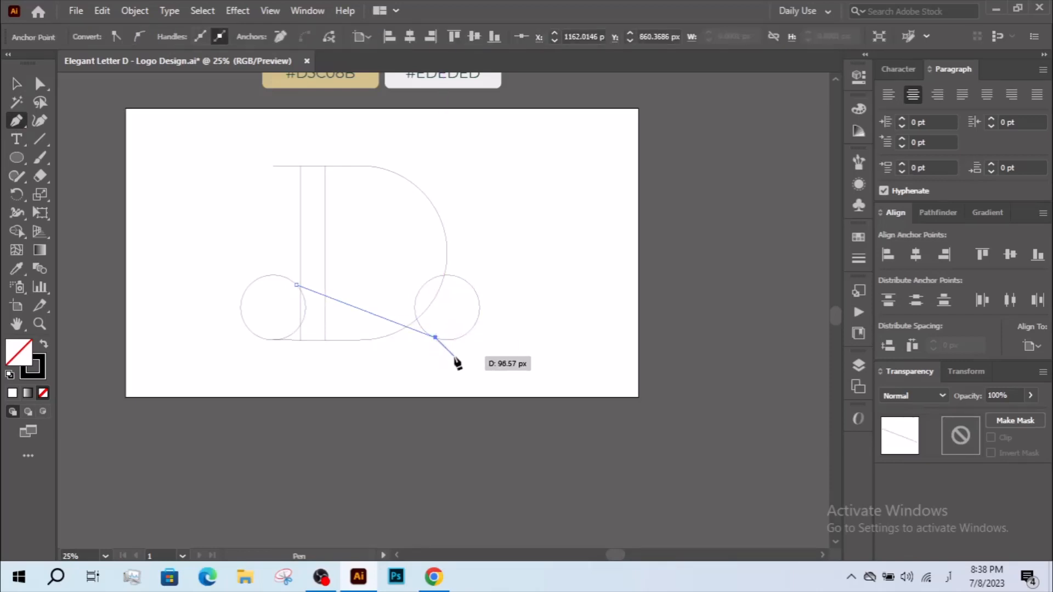
drag(517, 364, 517, 364)
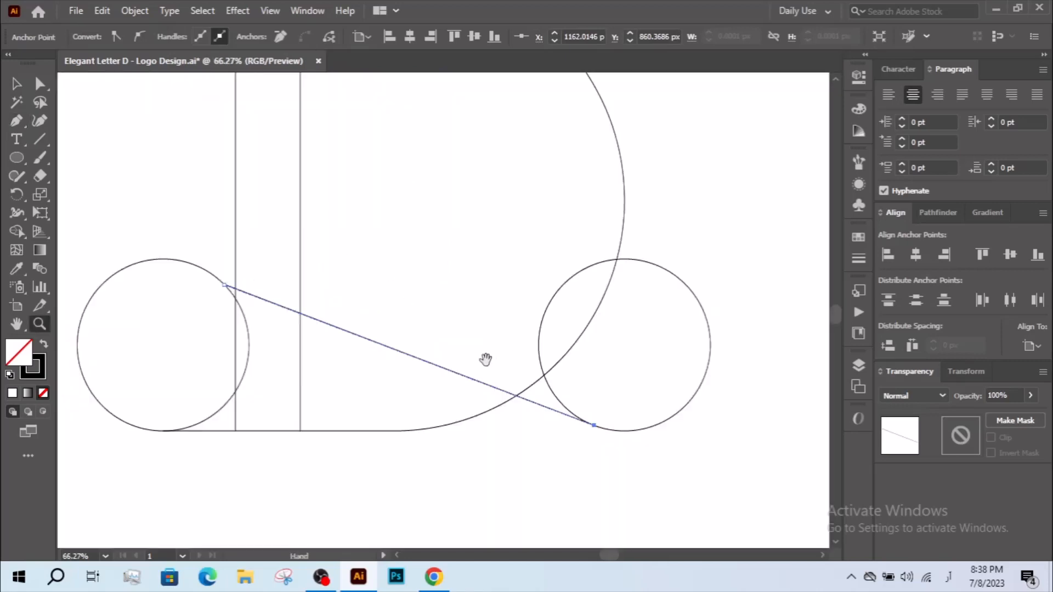
Move the diagonal line's upper-left endpoint up along the left circle so that the line runs tangent to it.
drag(180, 238, 371, 368)
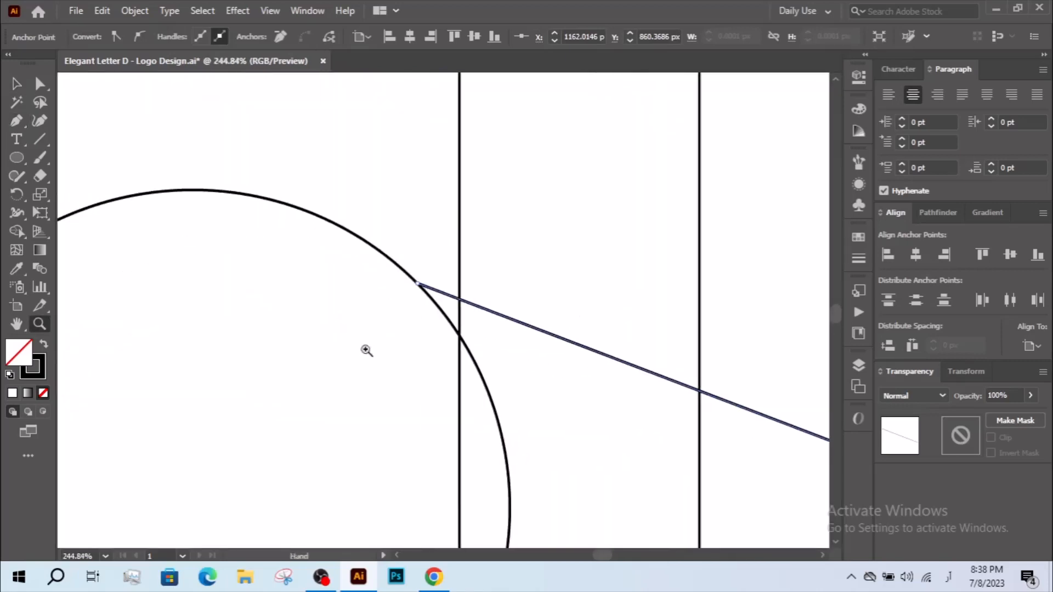
key(a)
drag(418, 285, 315, 214)
click(408, 237)
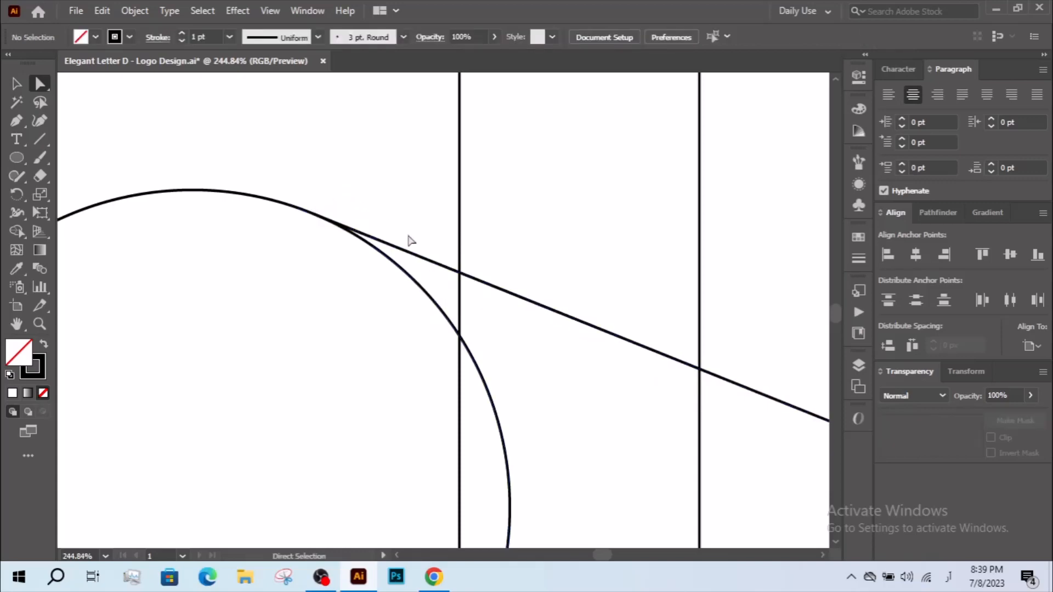
Switch the artwork display from Preview to Outline mode.
key(z)
alt+click(432, 263)
alt+click(432, 263)
alt+click(432, 263)
alt+click(433, 262)
click(683, 473)
drag(606, 493, 564, 527)
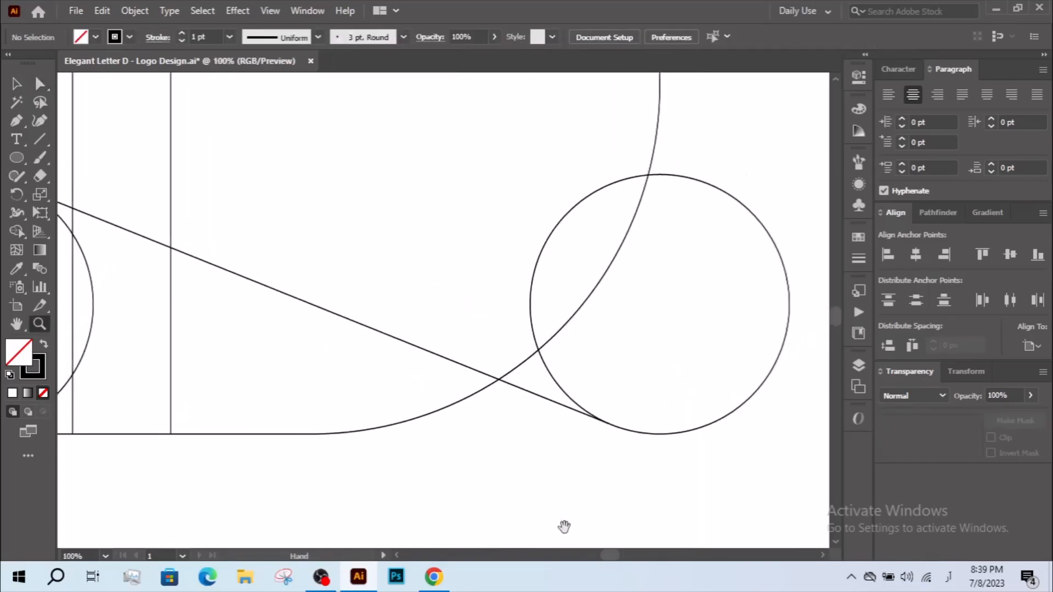
right_click(384, 378)
click(435, 307)
Examine up close how the diagonal line meets the left circle, and check the overall alignment with both circles.
drag(546, 438, 698, 464)
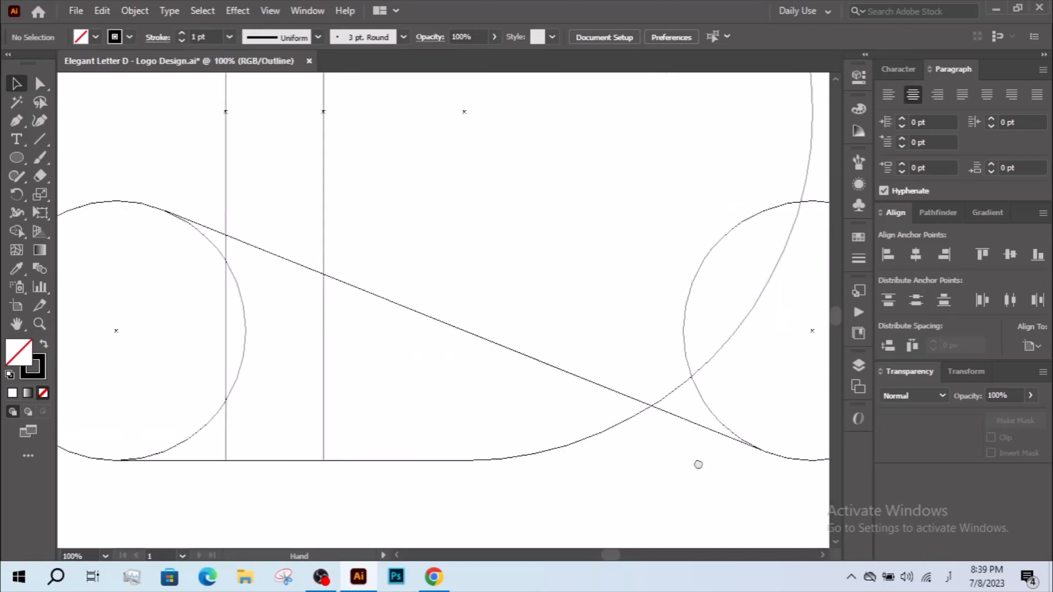
key(z)
drag(301, 270, 425, 358)
key(a)
click(355, 279)
click(371, 337)
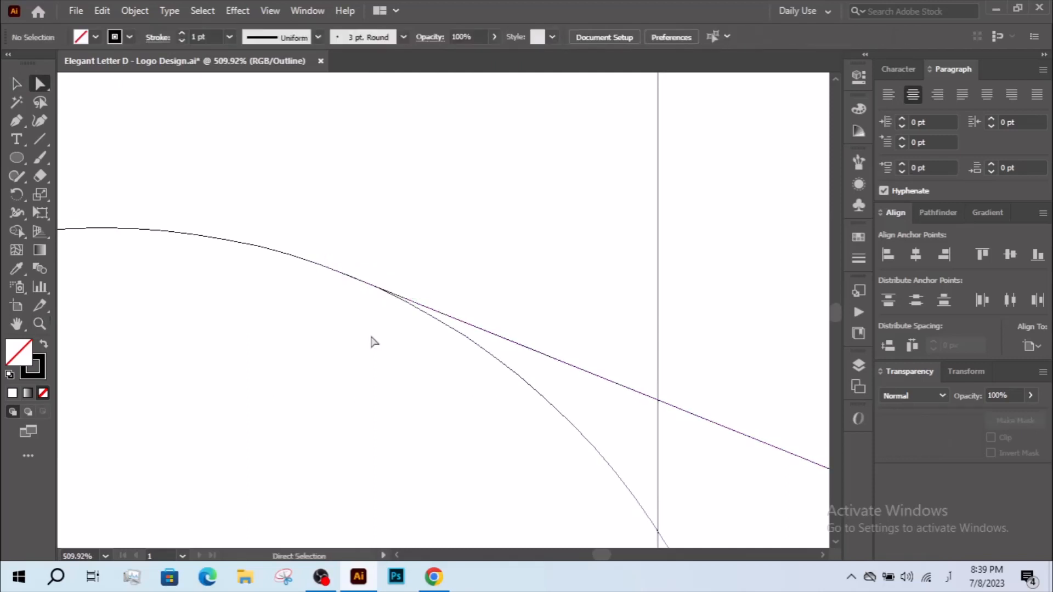
scroll(371, 342, up, 2)
click(417, 372)
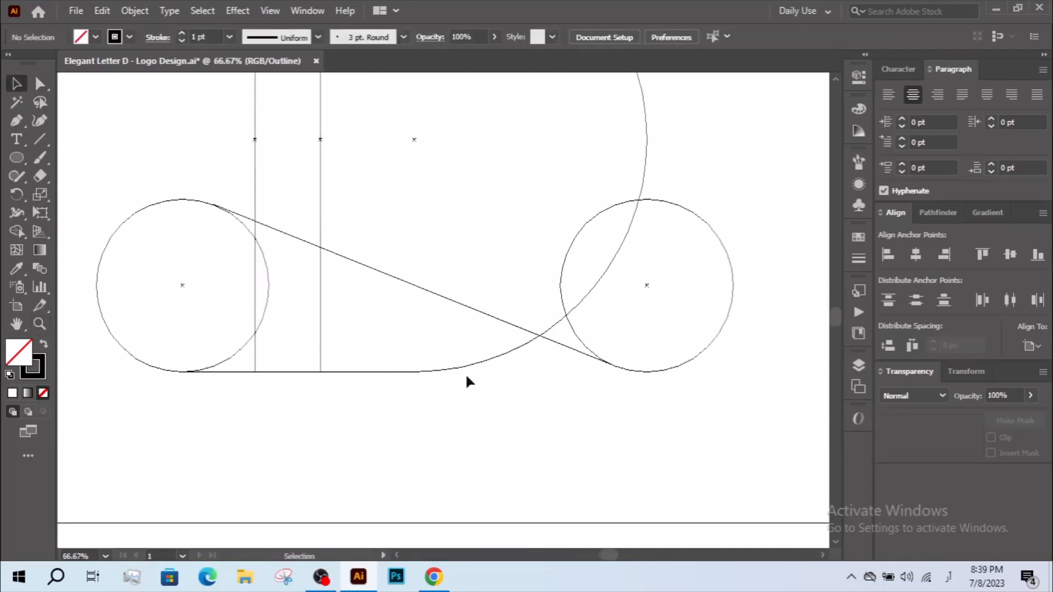
key(z)
click(426, 347)
drag(426, 348, 502, 375)
alt+click(545, 362)
key(v)
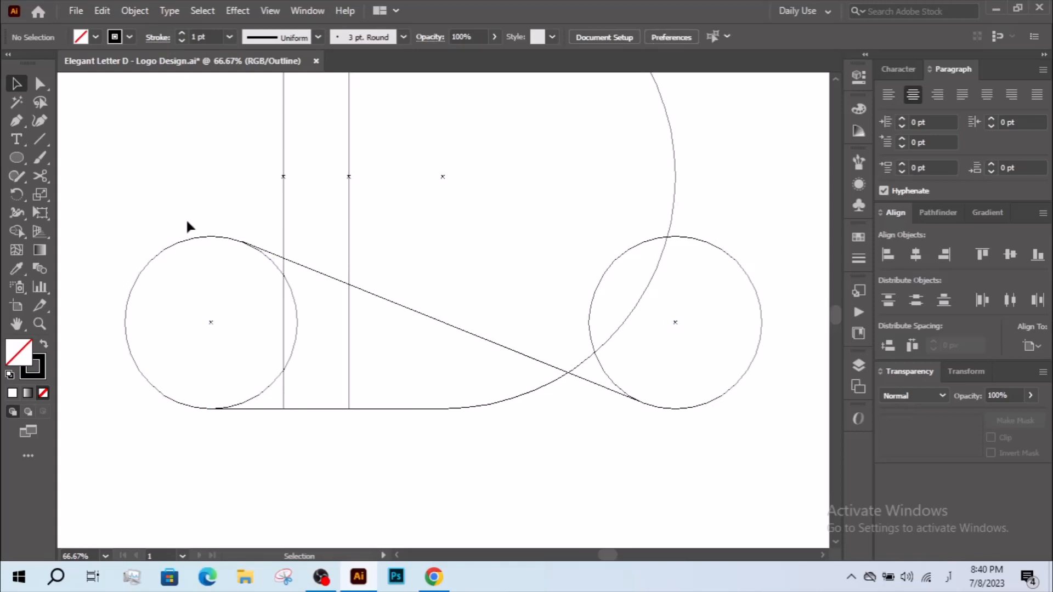
Select both circles and bring them to the front.
click(193, 238)
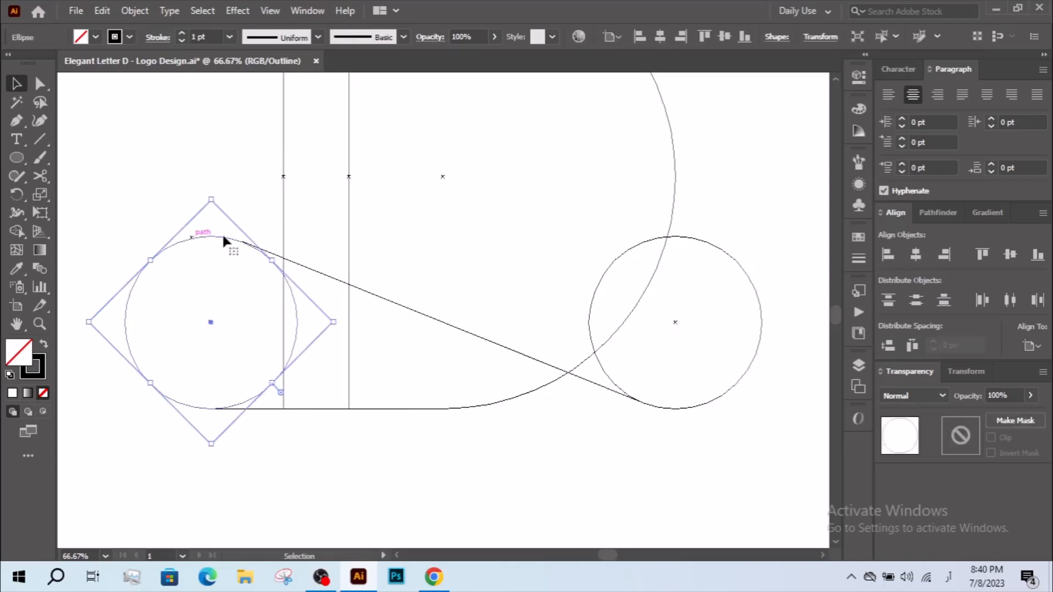
shift+click(665, 241)
right_click(599, 217)
mouse_move(658, 457)
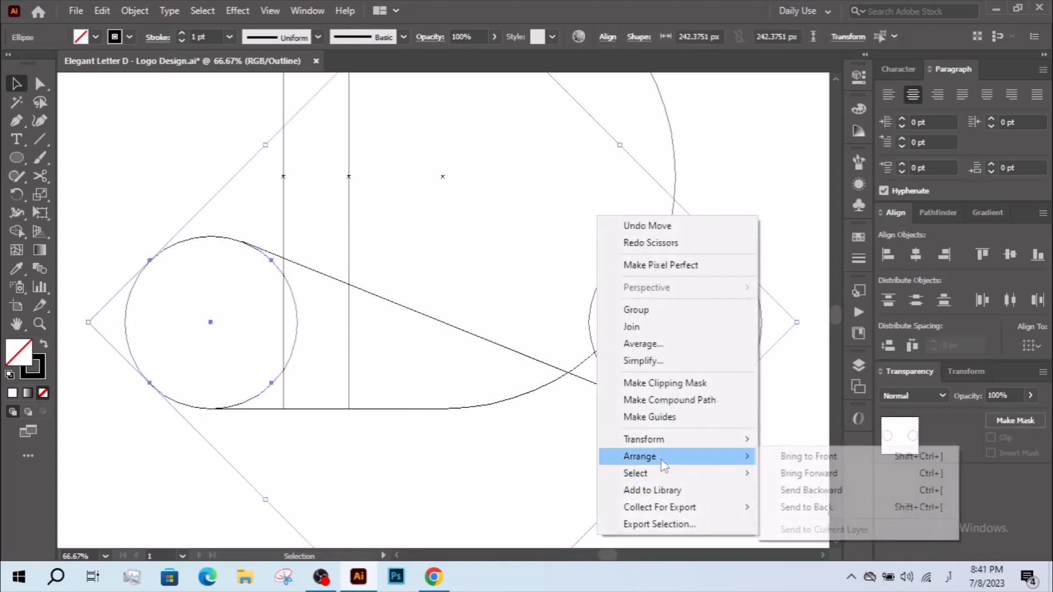
click(808, 457)
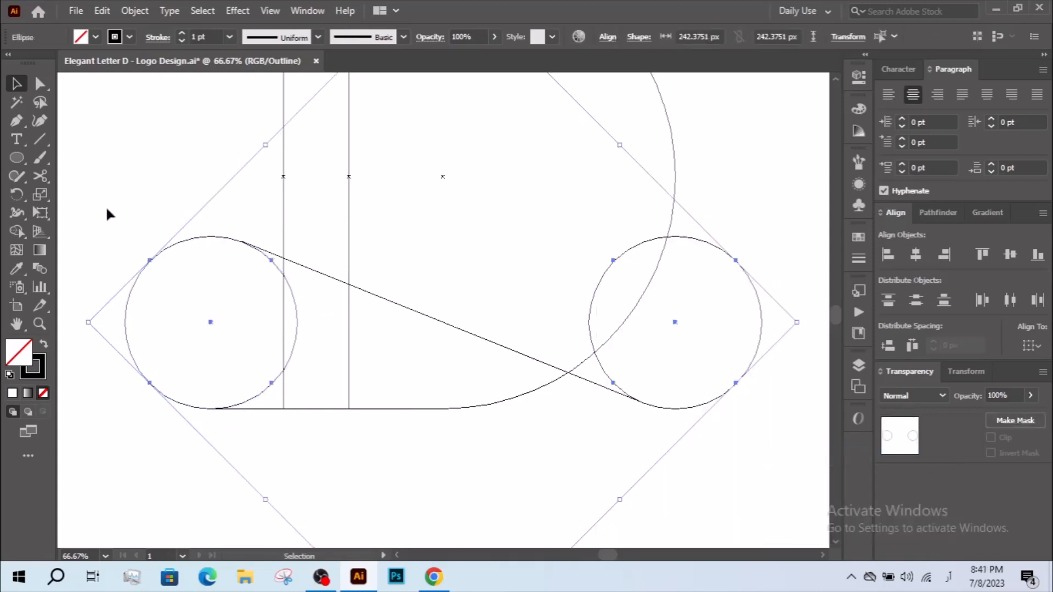
Split the left circle with the Scissors tool where it meets the diagonal line and where it touches the baseline.
click(160, 205)
click(204, 237)
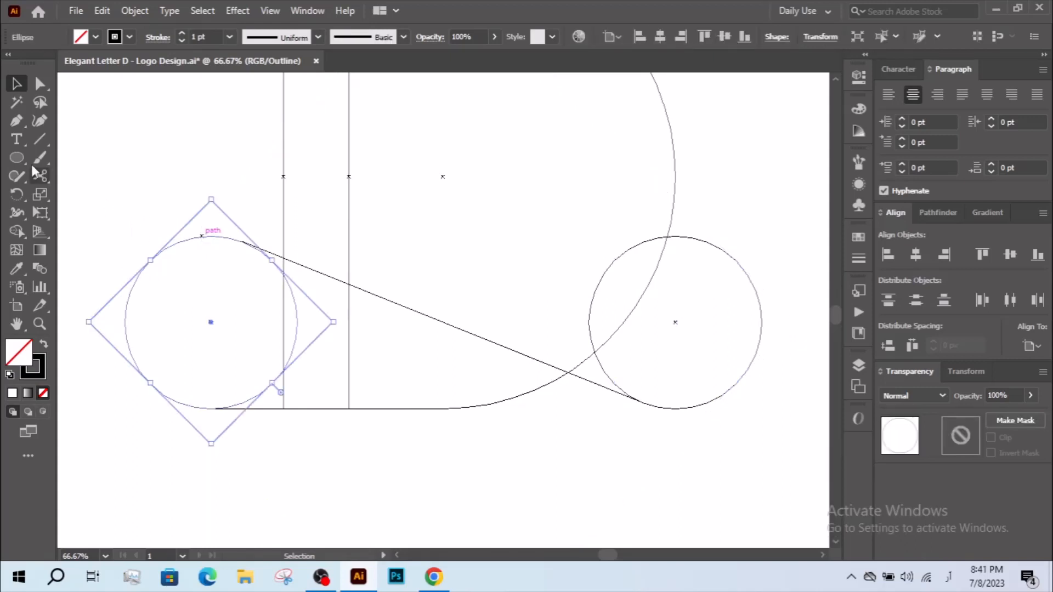
click(40, 177)
click(243, 242)
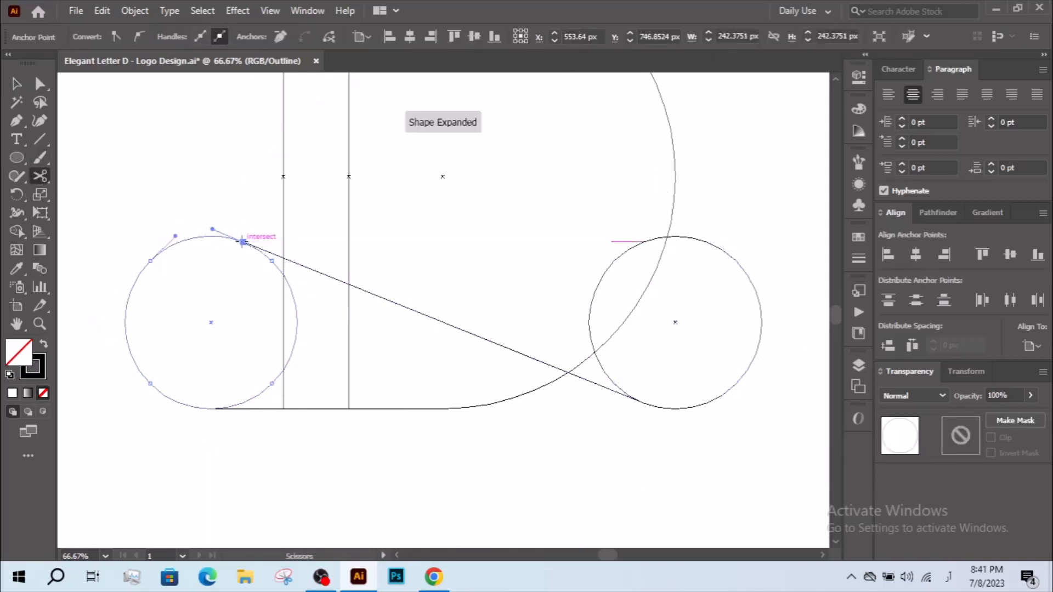
click(211, 409)
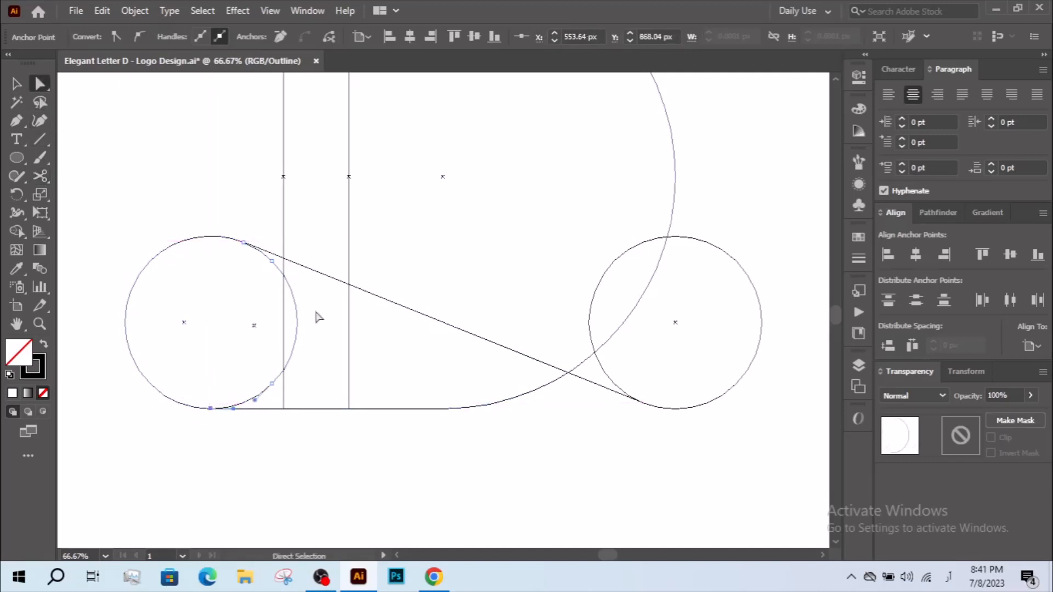
Delete the two inner anchor points on the right-hand arc of the split left circle.
click(272, 384)
shift+click(272, 262)
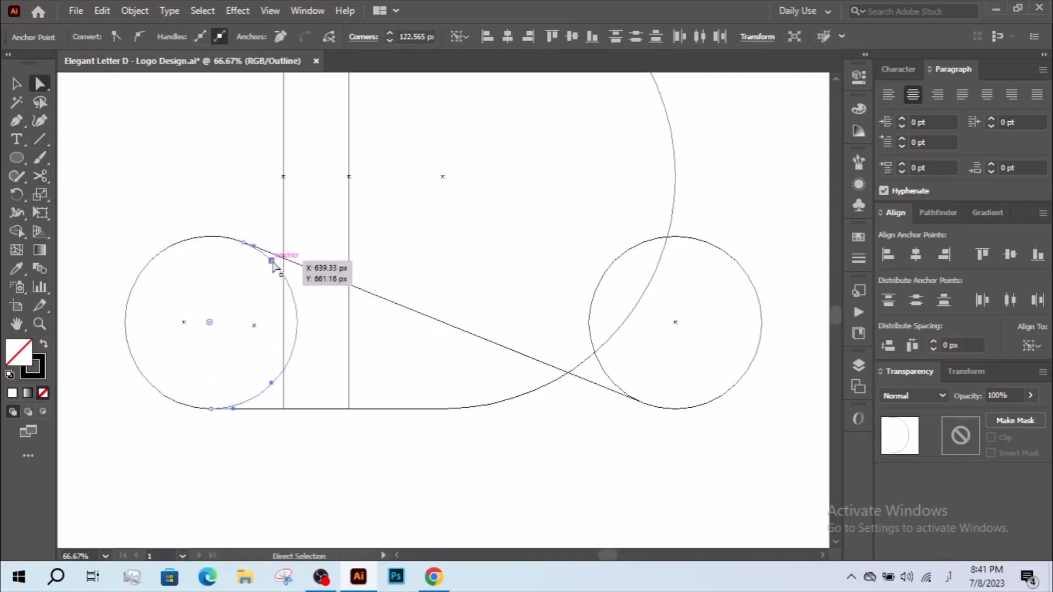
key(Delete)
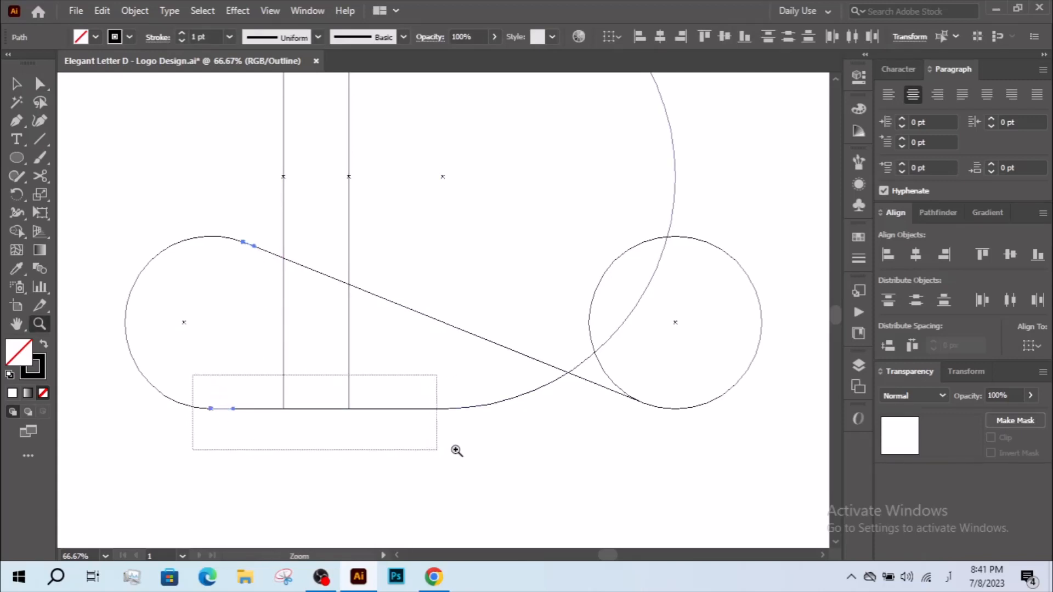
Examine up close how the trimmed left arc's two ends meet the baseline and the diagonal line.
drag(457, 451, 478, 451)
key(a)
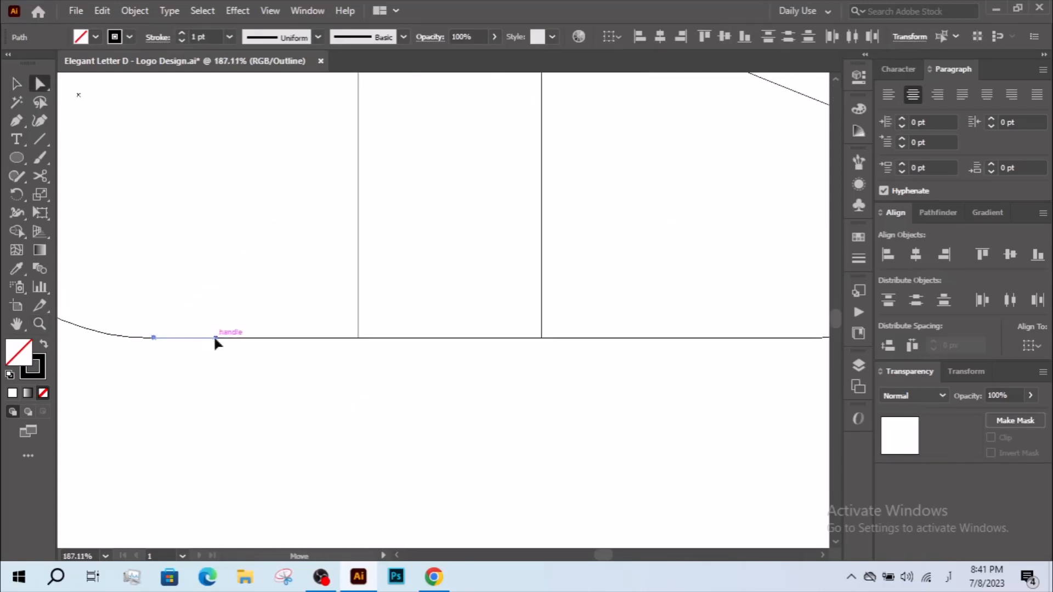
scroll(216, 271, up, 7)
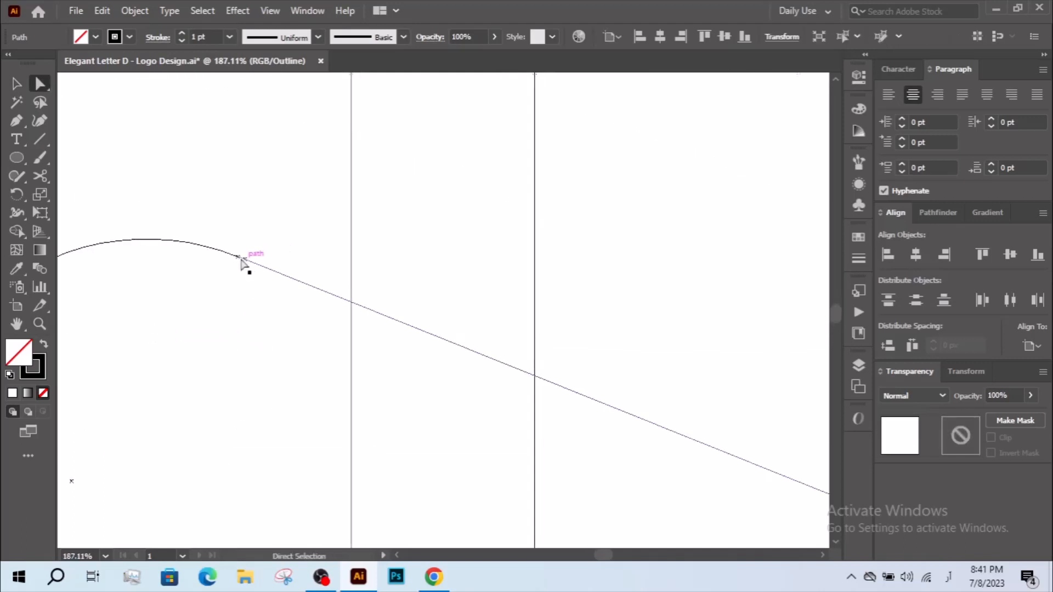
click(213, 251)
click(238, 258)
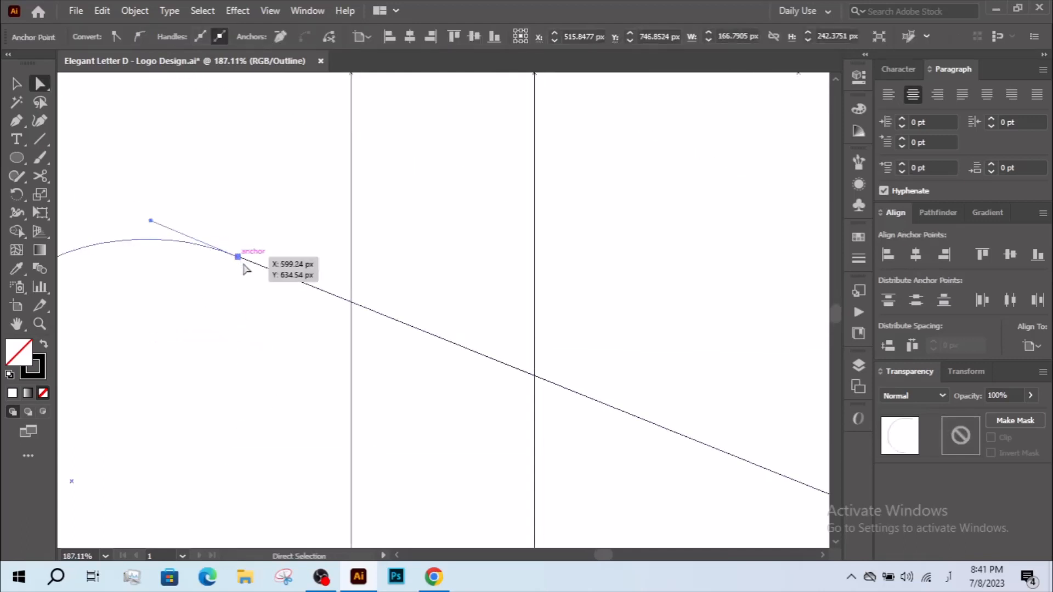
key(z)
alt+click(265, 295)
alt+click(266, 296)
alt+click(265, 295)
Split the right circle with the Scissors tool where the diagonal touches it and where it crosses the D's outer curve.
drag(406, 337, 200, 271)
drag(502, 321, 164, 295)
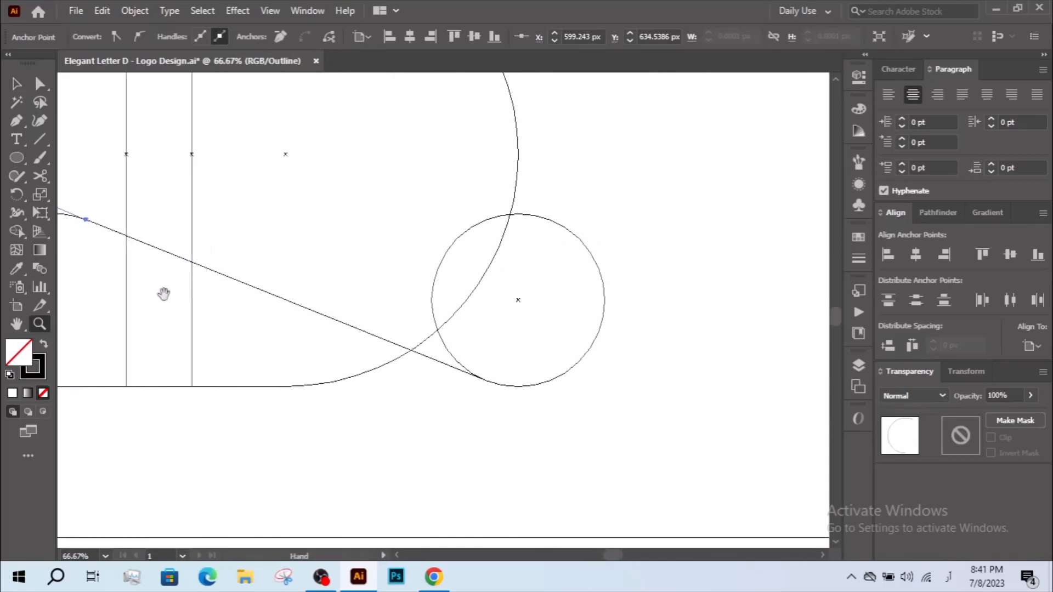
key(a)
click(439, 331)
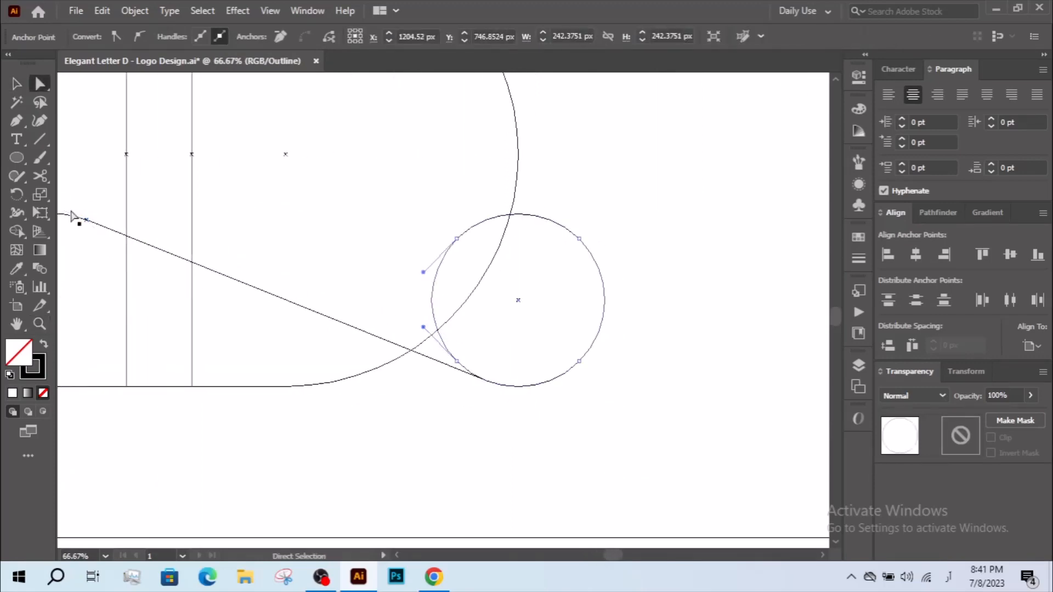
click(486, 379)
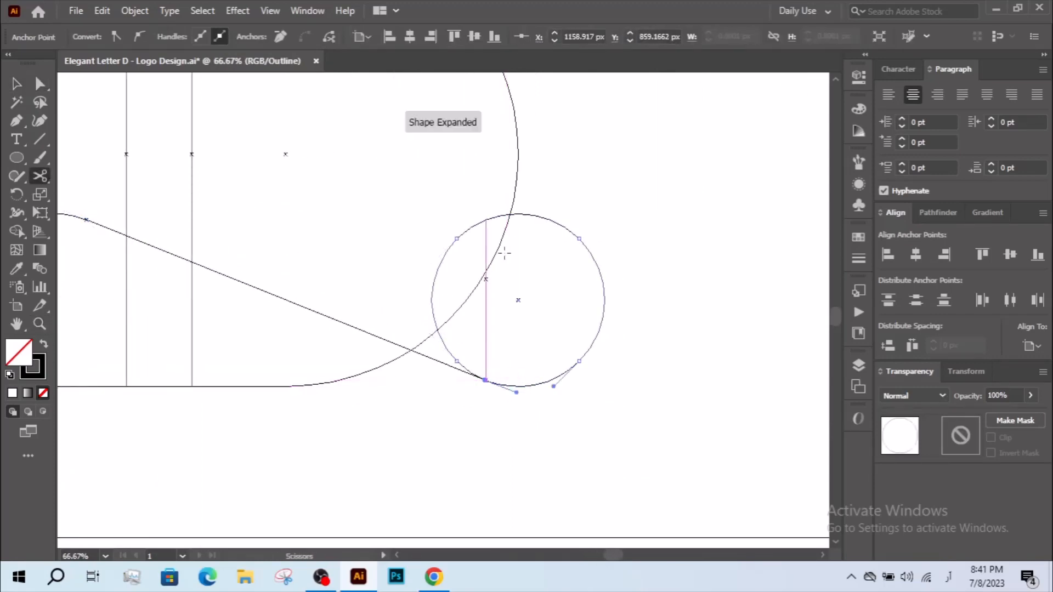
click(510, 214)
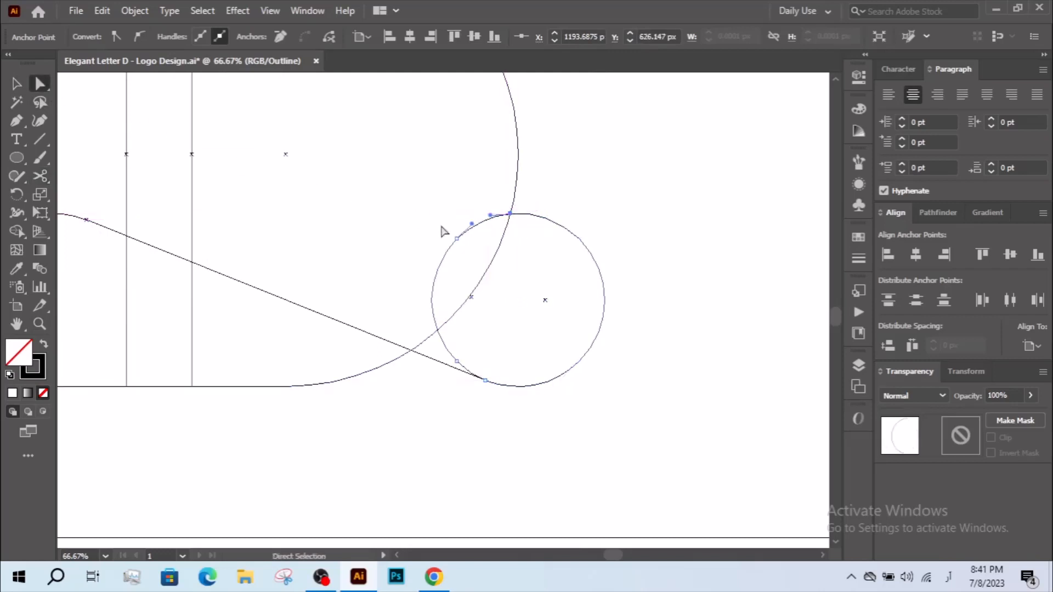
Delete the two inner anchor points on the left-hand arc of the split right circle.
shift+click(460, 236)
shift+click(458, 362)
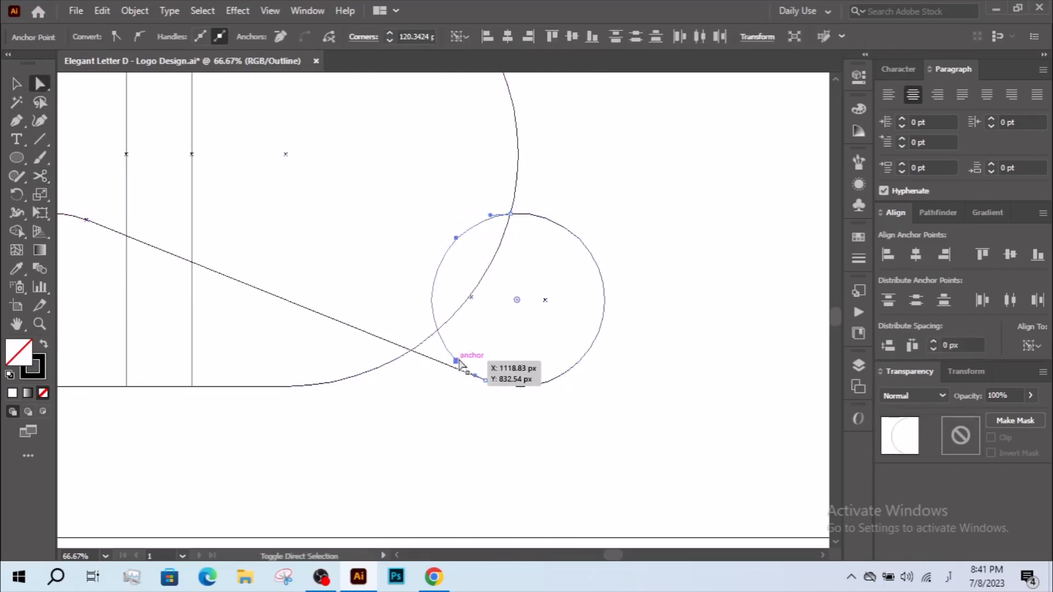
key(Delete)
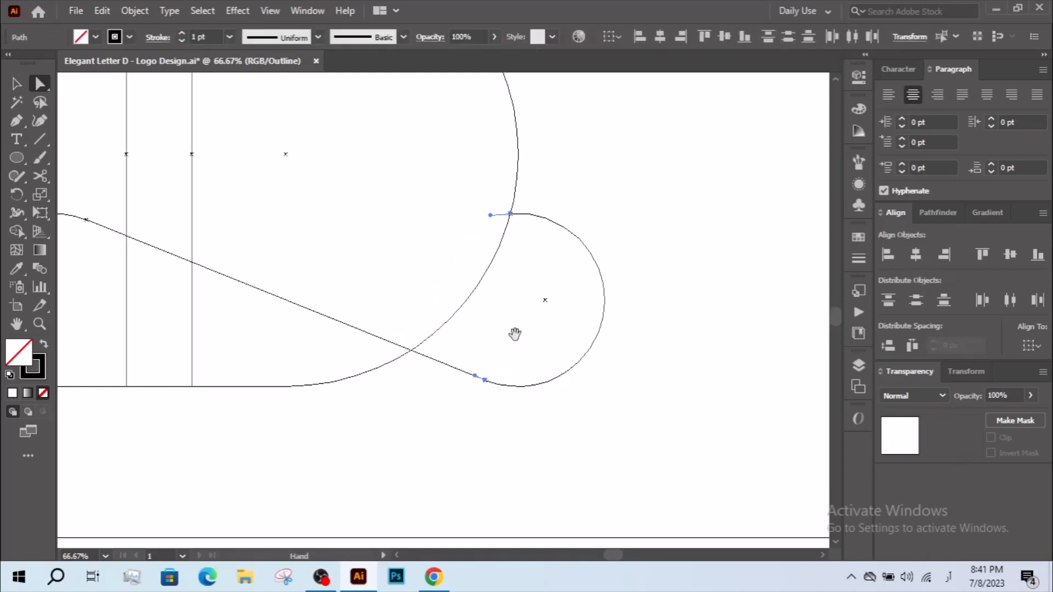
Try to join the diagonal's lower end to the open end of the right arc.
drag(515, 333, 526, 347)
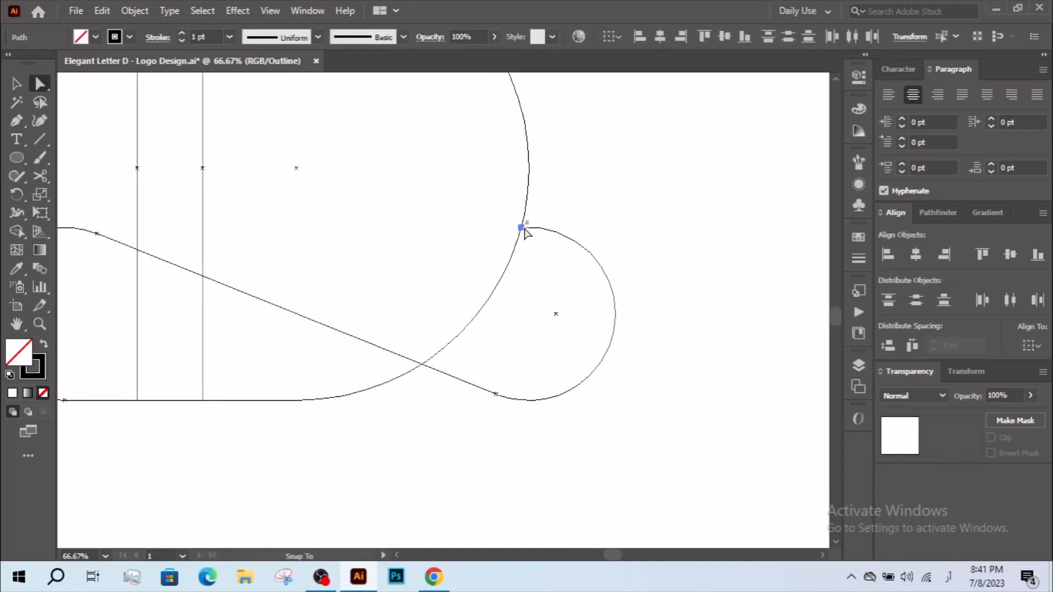
mouse_move(497, 394)
mouse_down()
mouse_move(506, 395)
mouse_move(503, 382)
mouse_up()
key(ctrl+z)
click(504, 417)
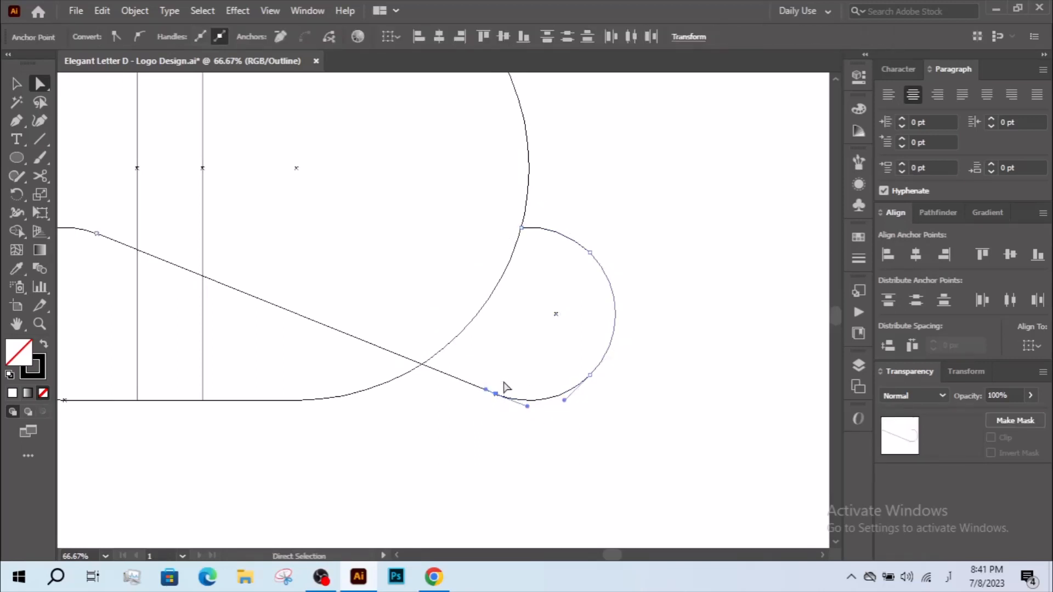
right_click(504, 385)
click(565, 172)
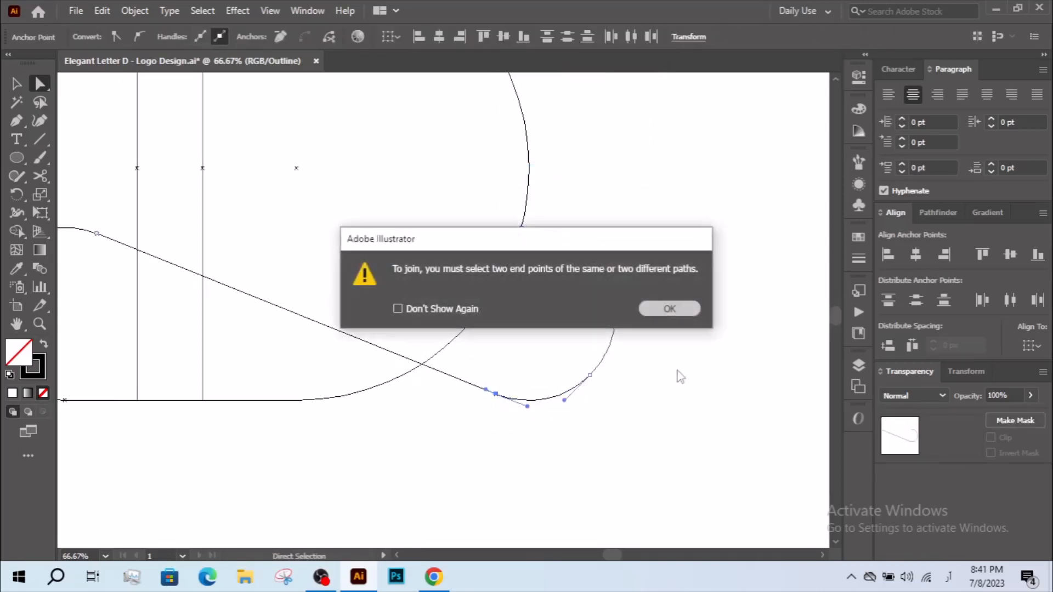
click(670, 308)
Pull the right arc's lower endpoint away from the diagonal, undo the move, and inspect the two ends up close.
click(550, 414)
key(z)
drag(483, 378, 500, 444)
drag(377, 329, 411, 286)
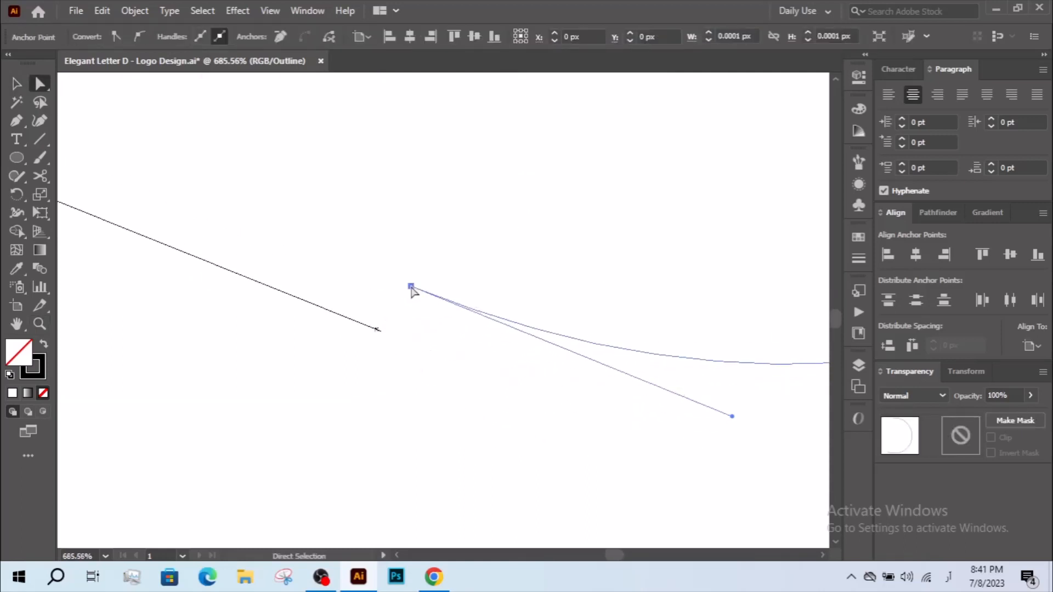
key(ctrl+z)
click(369, 350)
click(368, 326)
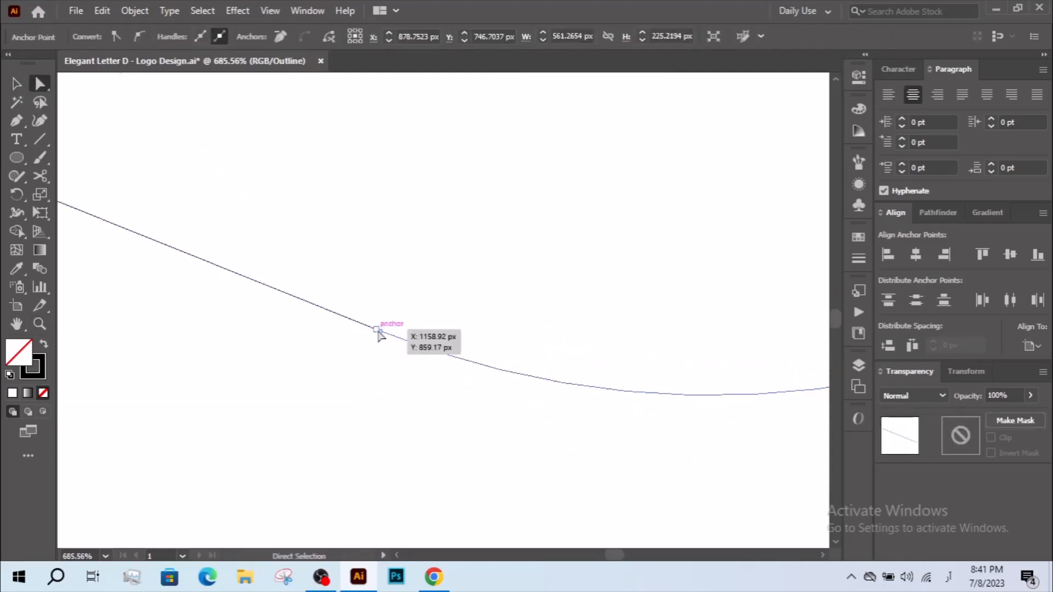
drag(387, 340, 387, 340)
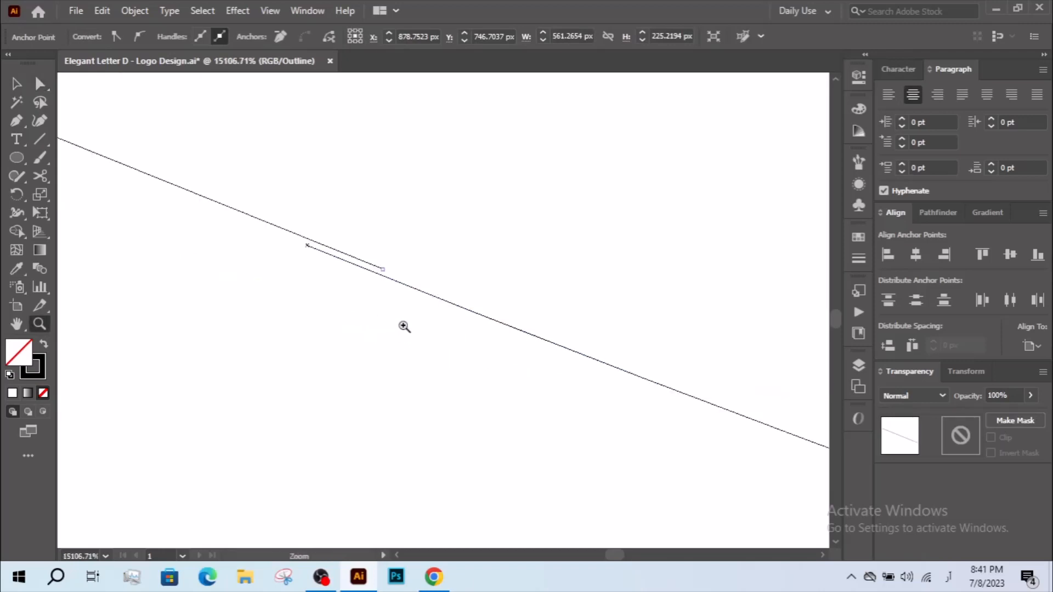
Snap the diagonal's lower end onto the right arc's endpoint and try to join the two.
click(386, 275)
drag(387, 275, 307, 245)
right_click(329, 226)
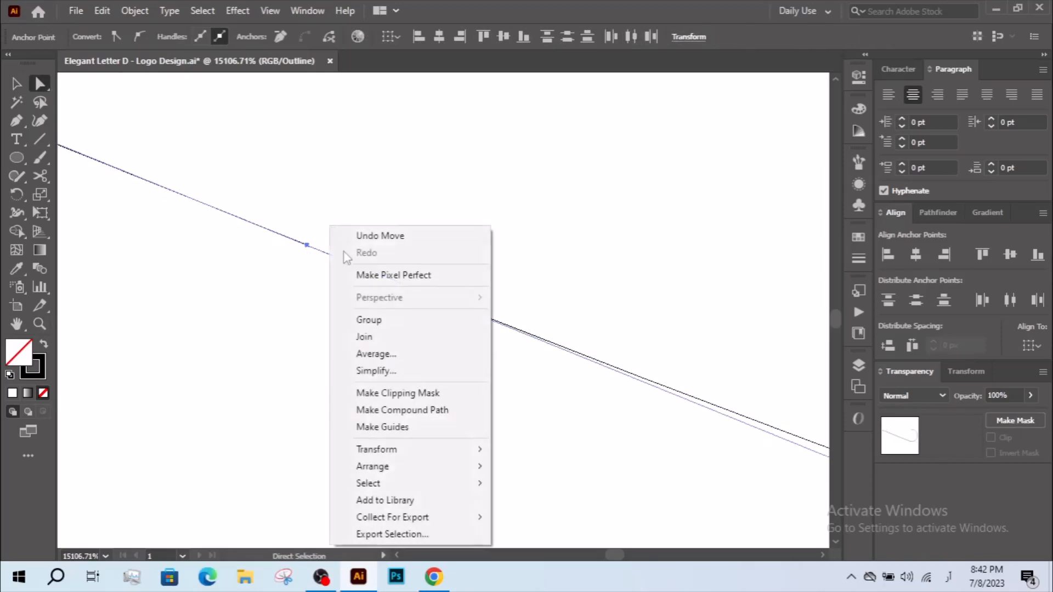
click(398, 337)
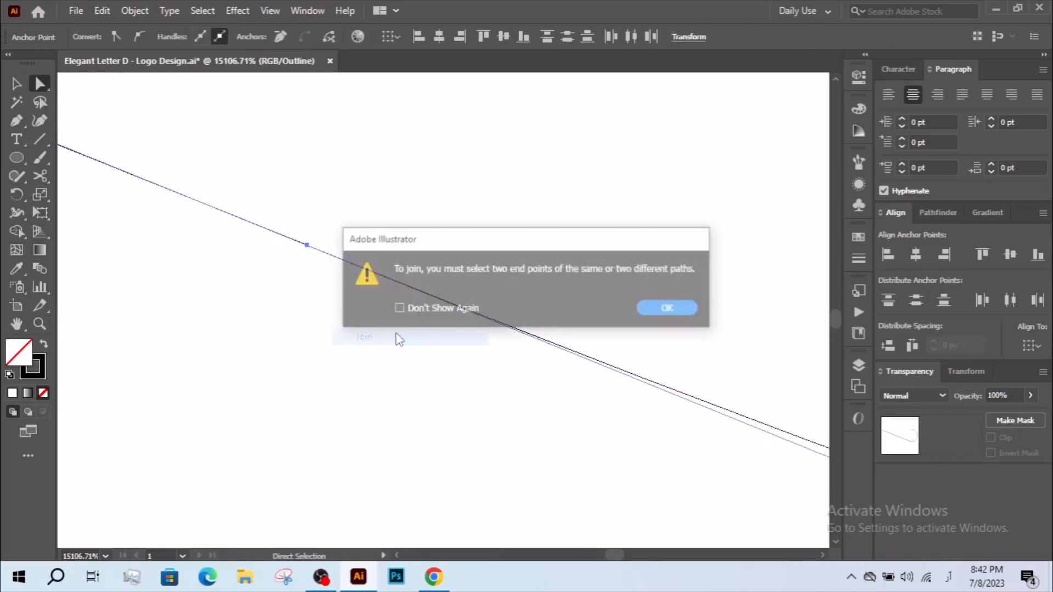
click(669, 309)
Pull the overlapping ends apart and delete the short stray segment lying along the diagonal's lower end.
click(307, 252)
drag(302, 259, 324, 239)
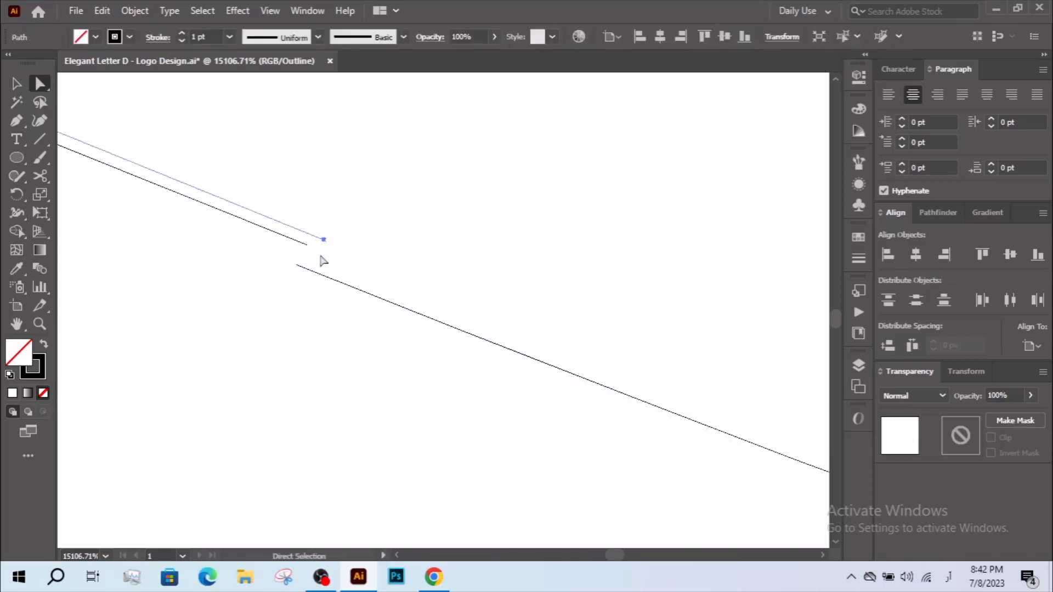
key(z)
alt+click(322, 265)
alt+click(322, 265)
alt+click(322, 266)
alt+click(322, 266)
alt+click(322, 265)
alt+click(322, 265)
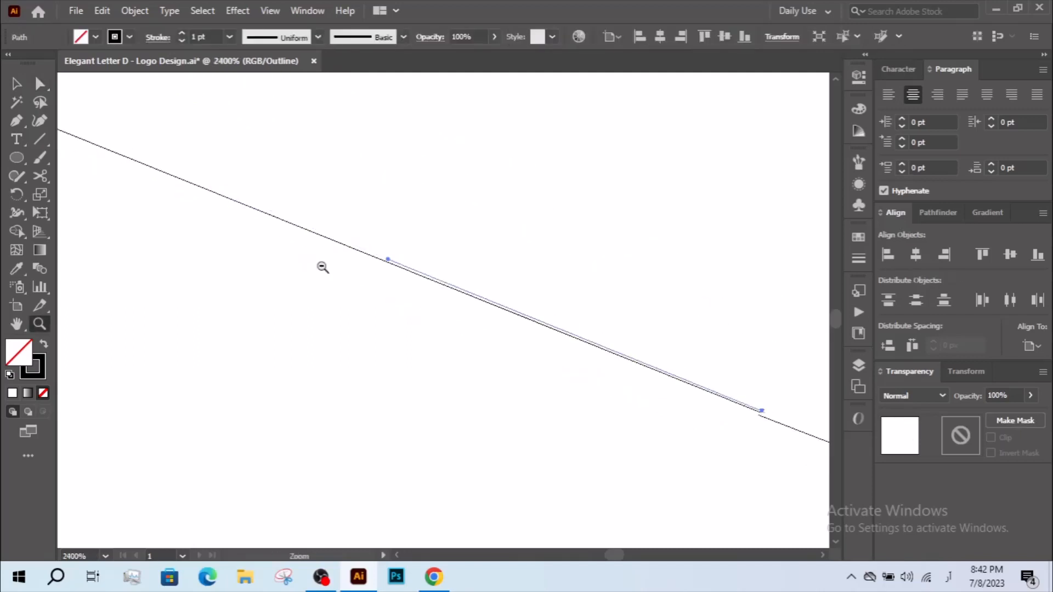
mouse_move(342, 278)
mouse_down()
mouse_move(386, 288)
mouse_move(332, 274)
mouse_up()
key(v)
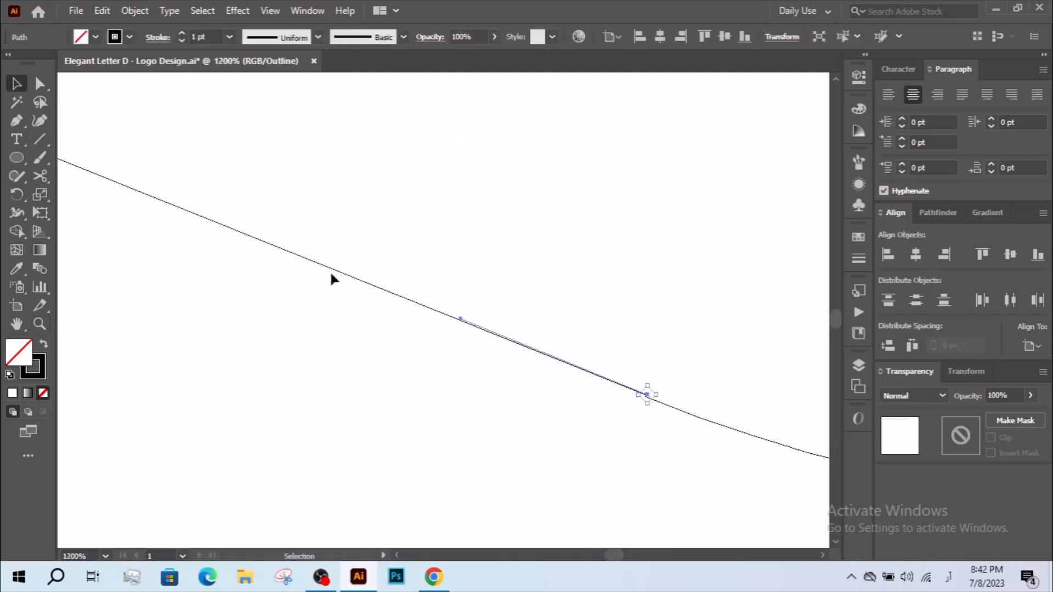
click(369, 276)
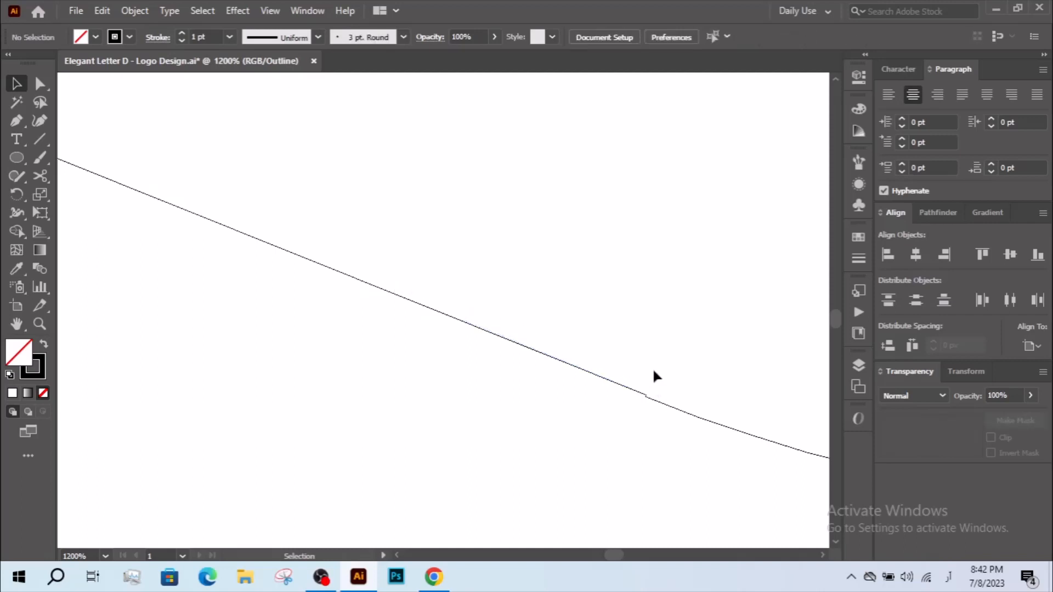
Bring the right arc's lower end onto the diagonal's end and join the two paths.
drag(646, 404, 643, 410)
key(a)
drag(575, 330, 602, 333)
click(566, 336)
right_click(592, 329)
click(629, 370)
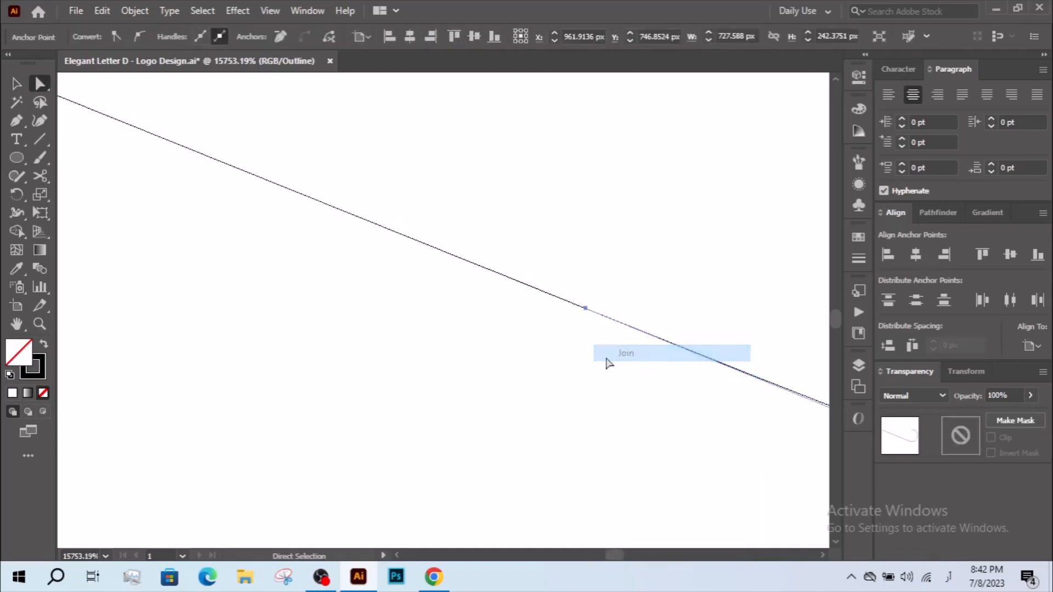
click(530, 344)
Snap the left arc's upper end onto the diagonal's upper end and join the two paths.
key(z)
alt+click(486, 309)
alt+click(487, 309)
alt+click(487, 308)
alt+click(486, 308)
alt+click(486, 309)
alt+click(486, 308)
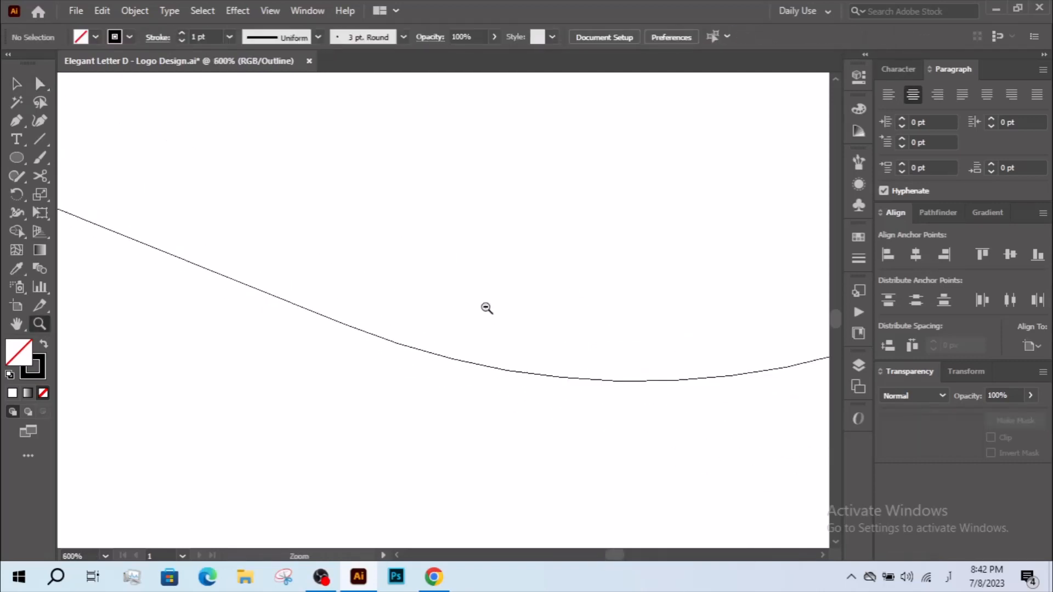
alt+click(487, 309)
alt+click(487, 308)
alt+click(486, 309)
alt+click(487, 308)
drag(161, 188, 557, 313)
drag(431, 306, 448, 346)
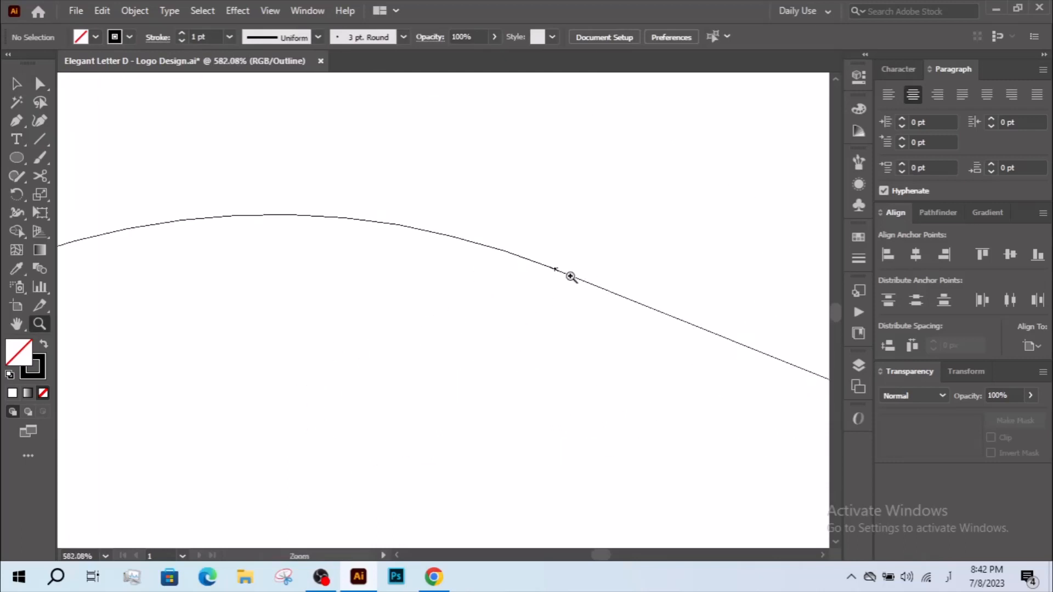
key(a)
mouse_move(555, 270)
mouse_down()
mouse_move(549, 282)
mouse_move(548, 267)
mouse_up()
click(555, 270)
right_click(548, 268)
click(593, 354)
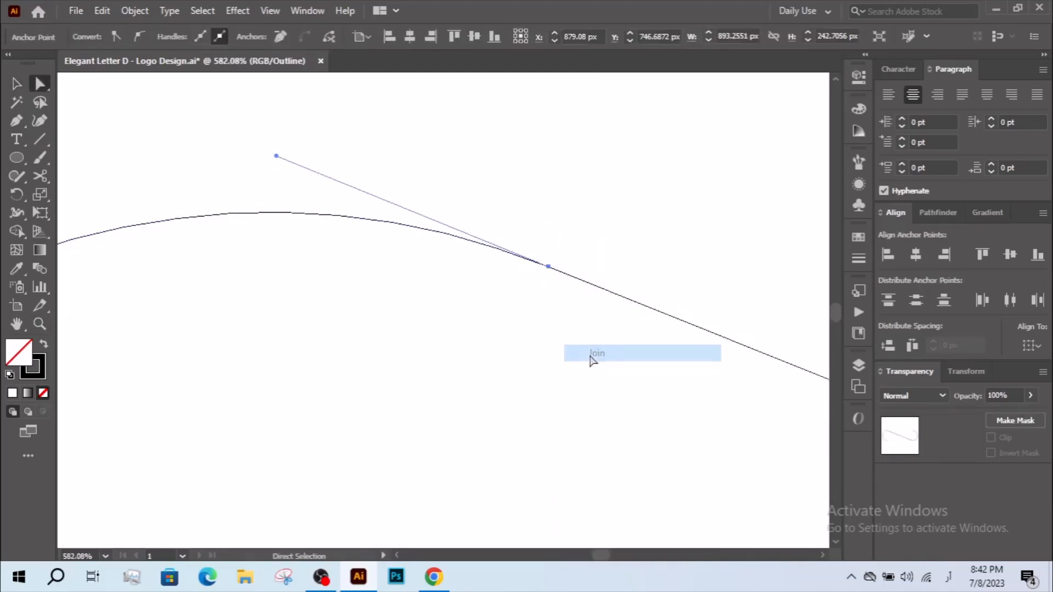
Remove the stray piece where the left arc meets the baseline and join the arc's lower end to the baseline.
scroll(558, 334, down, 4)
scroll(430, 322, up, 5)
right_click(421, 322)
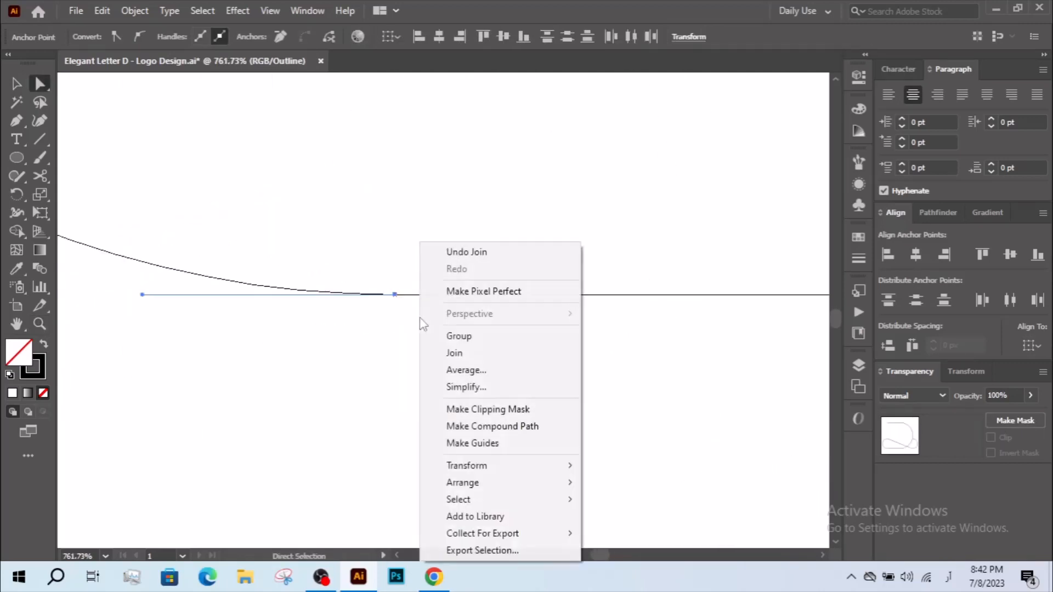
click(454, 353)
click(661, 308)
drag(397, 296, 513, 363)
key(Delete)
right_click(402, 316)
click(459, 352)
click(519, 337)
Show the whole artboard and switch the document from outline to preview display.
key(z)
scroll(561, 316, down, 10)
right_click(319, 293)
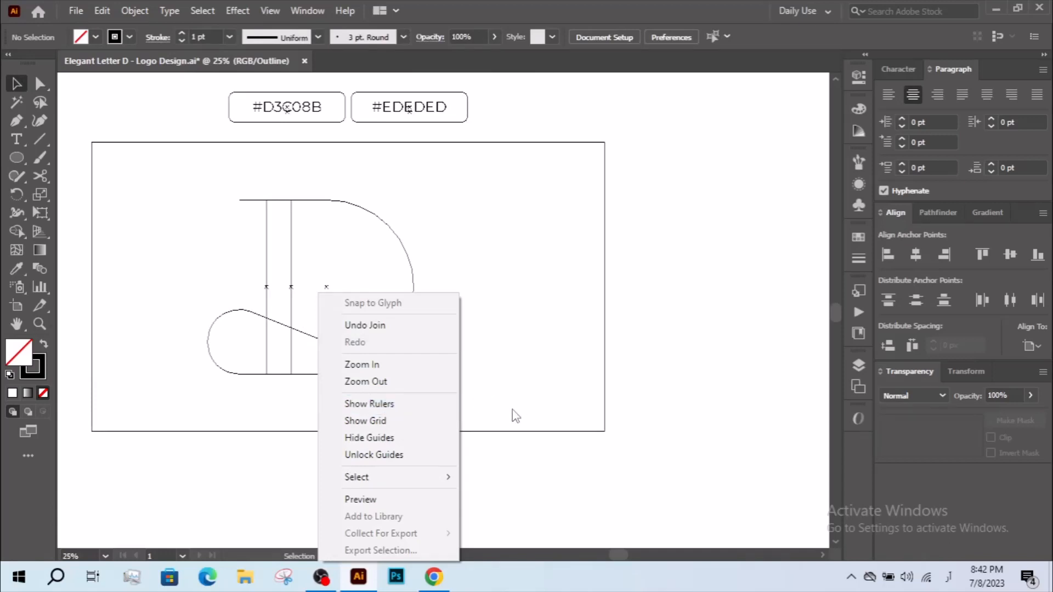
click(400, 499)
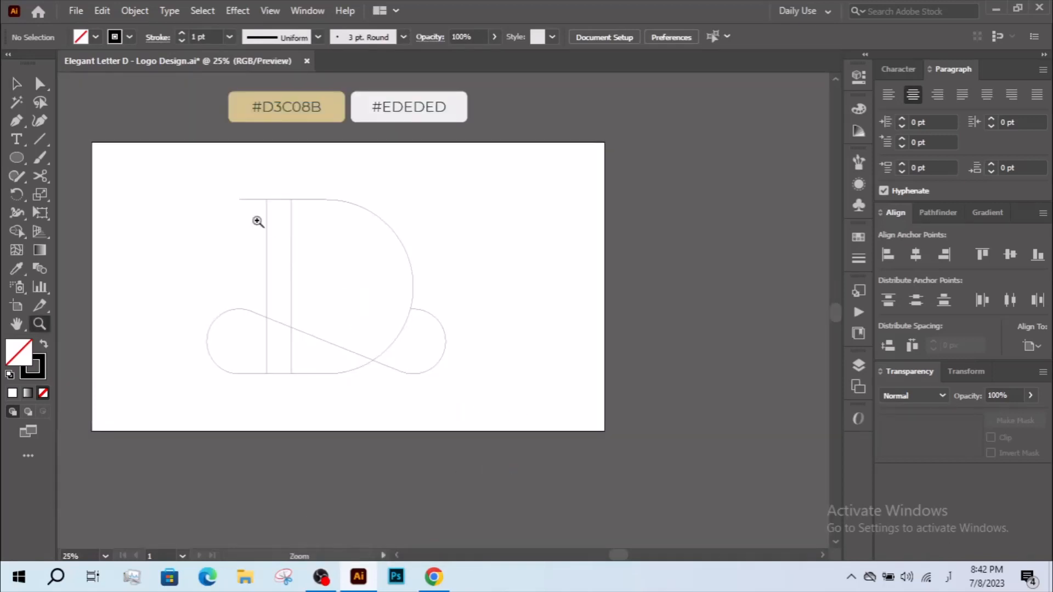
Select all the letter D paths and group them.
drag(187, 188, 530, 387)
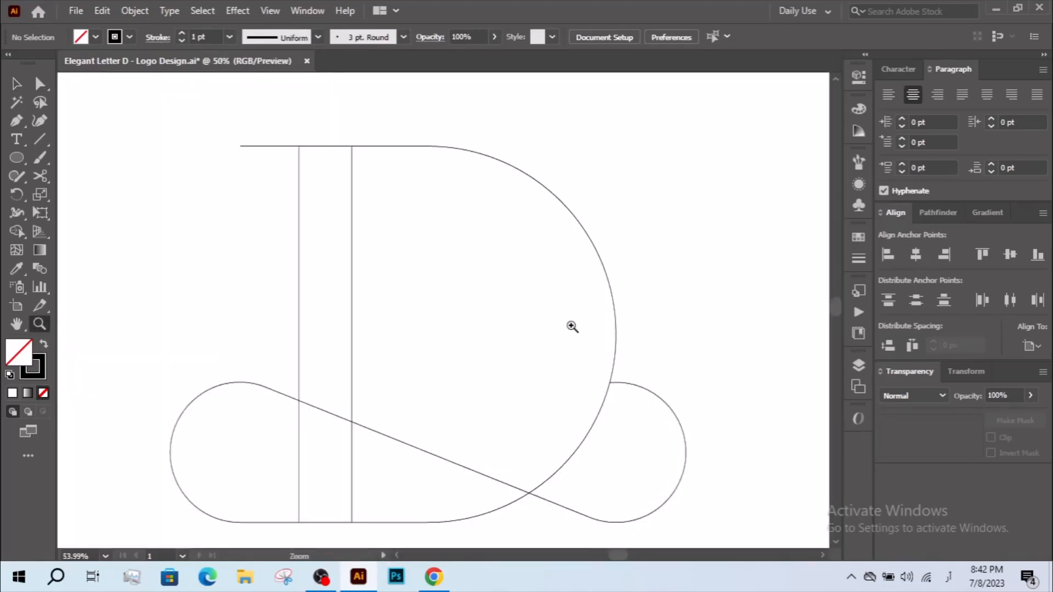
alt+click(572, 327)
drag(653, 263, 731, 228)
key(v)
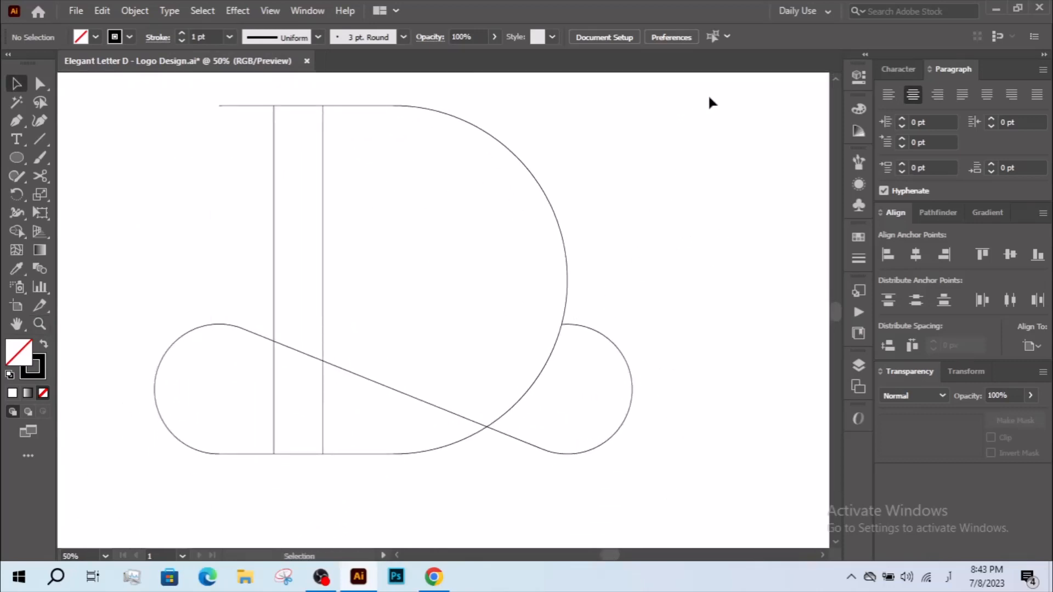
drag(122, 398, 104, 483)
right_click(197, 329)
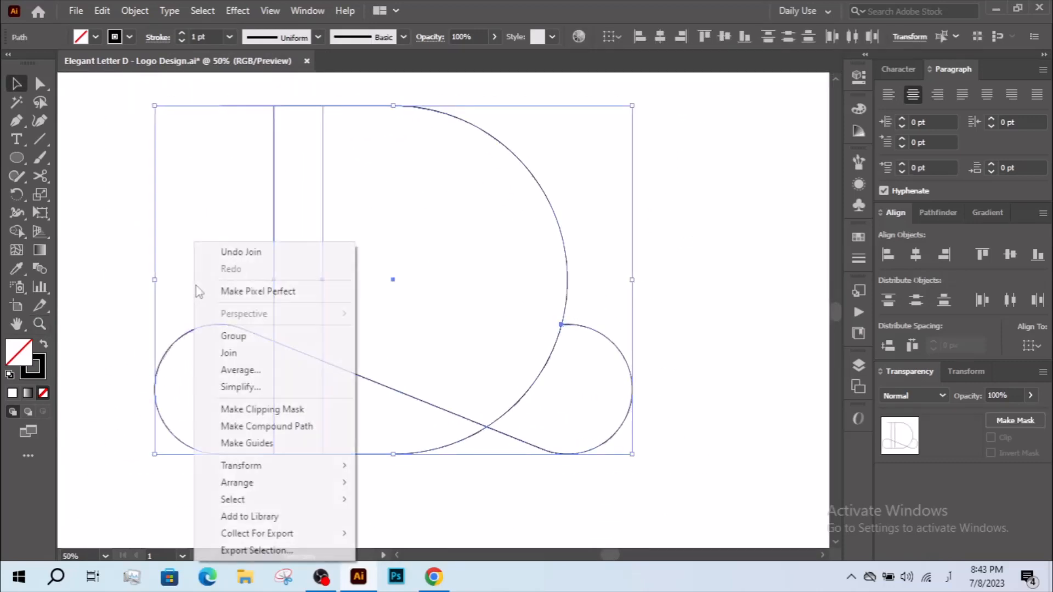
click(231, 335)
Sample the gold #D3C08B swatch and apply it as the group's stroke colour, leaving the fill empty.
key(z)
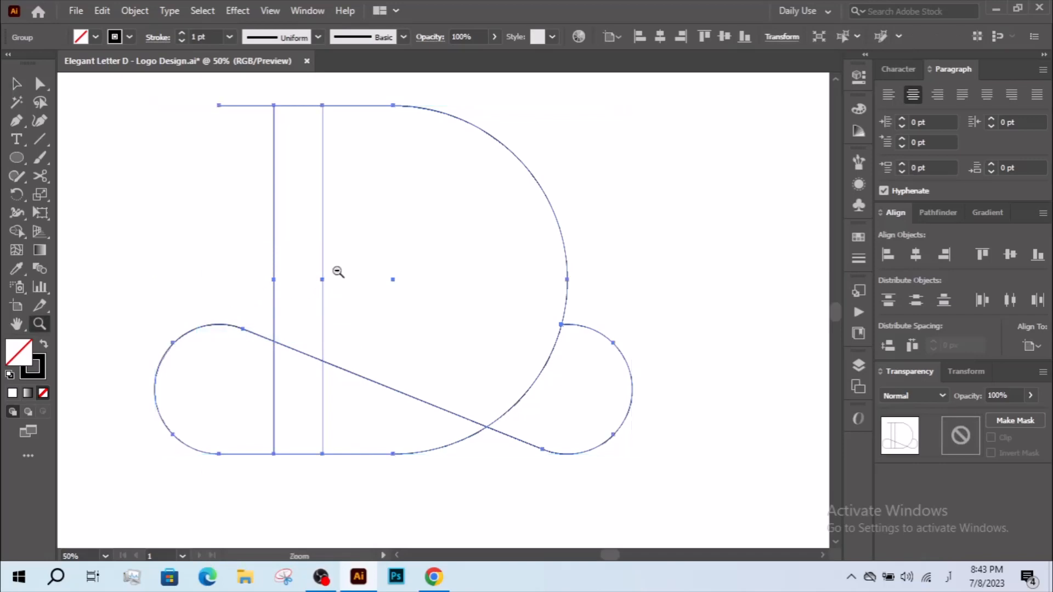
key(ctrl+minus)
key(i)
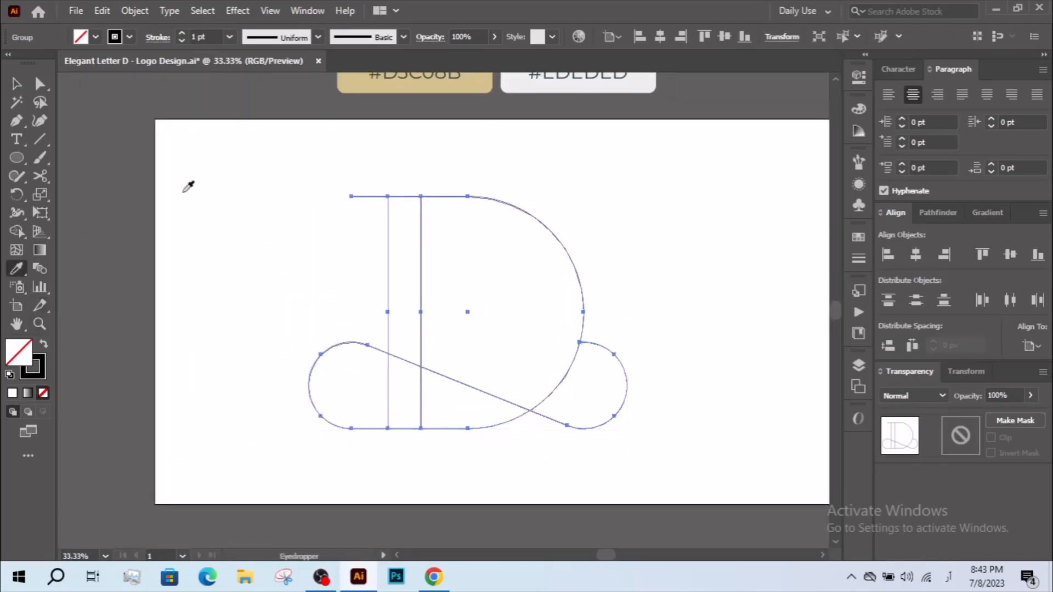
click(350, 82)
click(44, 345)
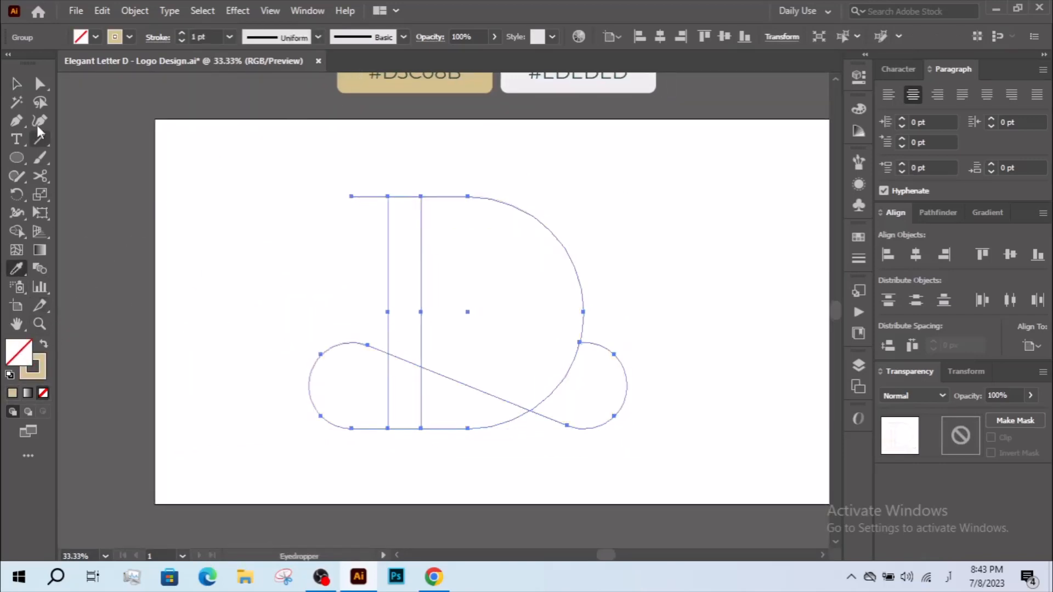
click(17, 84)
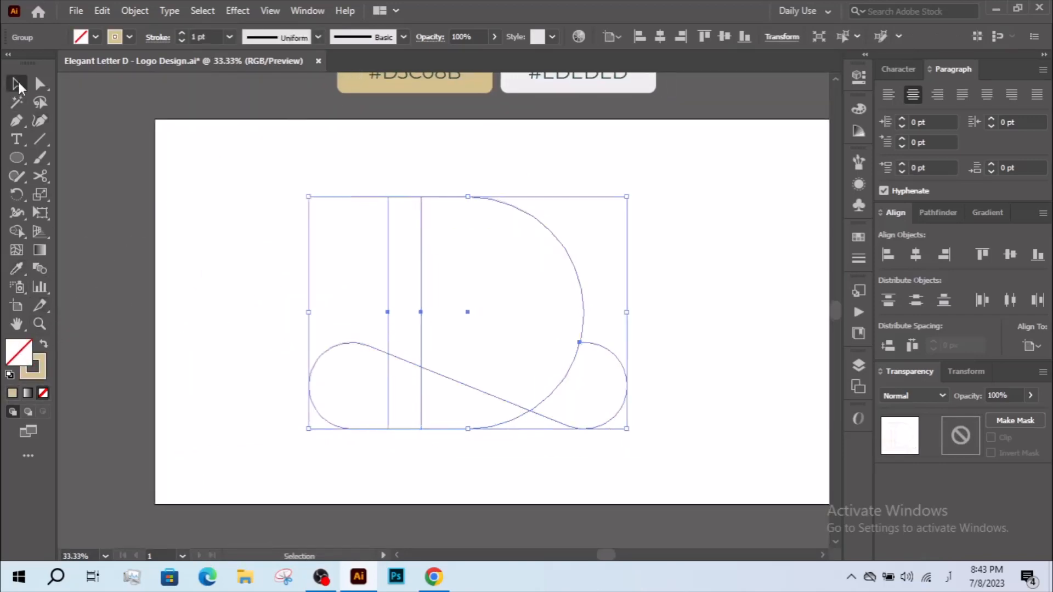
Set the letter D group's stroke weight to 30 pt and deselect it.
click(183, 33)
shift+click(184, 34)
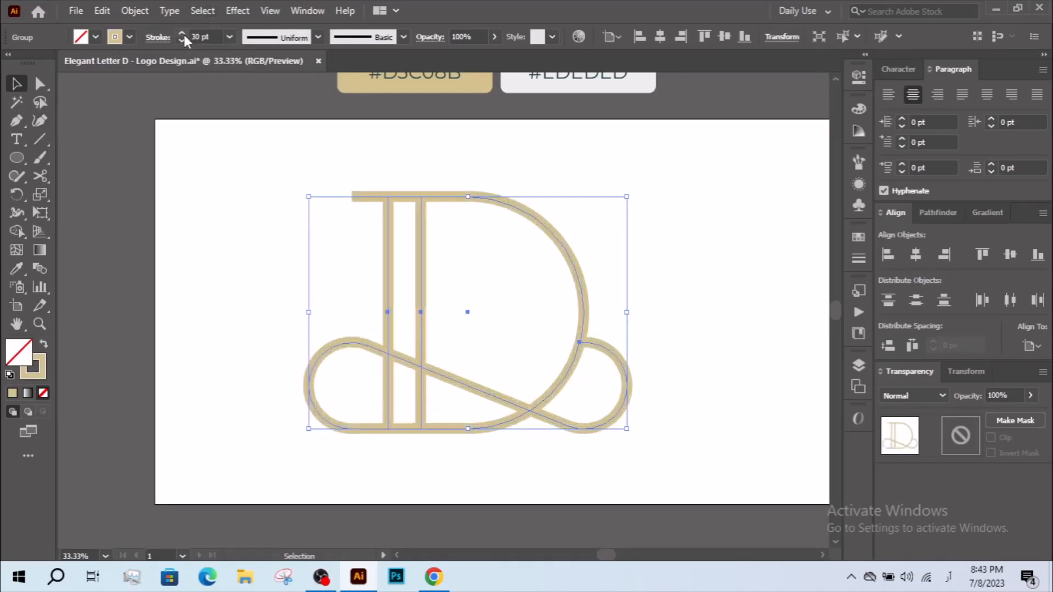
click(282, 273)
drag(304, 275, 292, 272)
drag(535, 324, 492, 317)
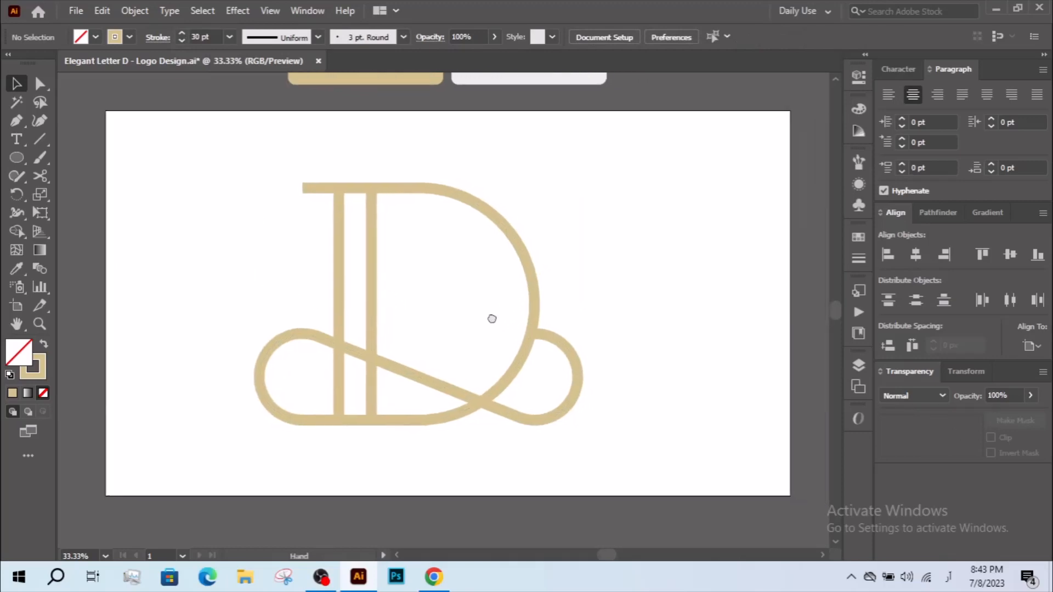
Centre the letter D group horizontally and vertically on the artboard and scale it down proportionally around its centre.
click(332, 305)
click(915, 254)
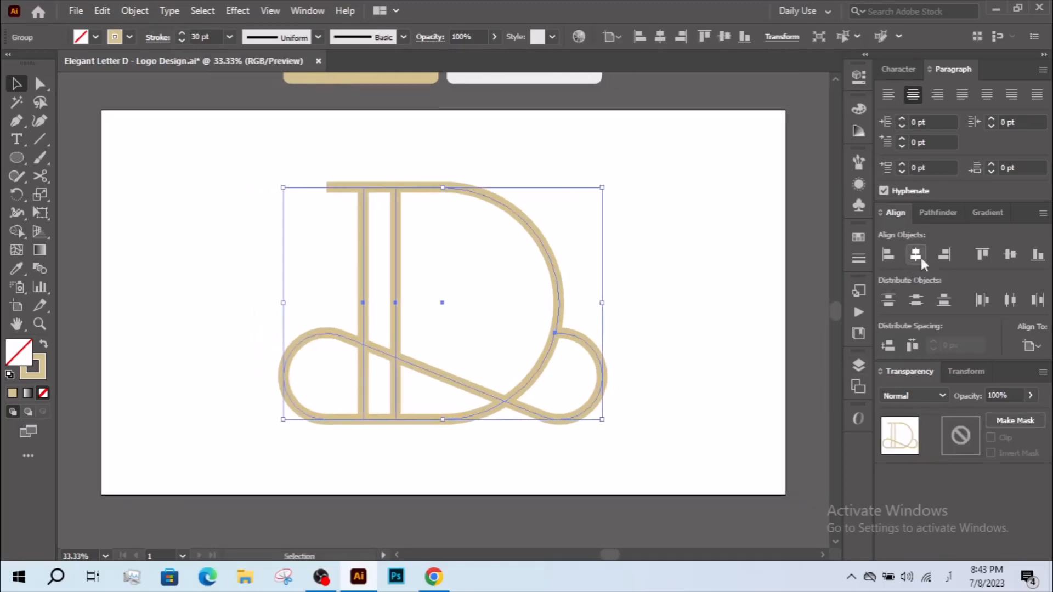
click(1010, 254)
drag(607, 304, 559, 302)
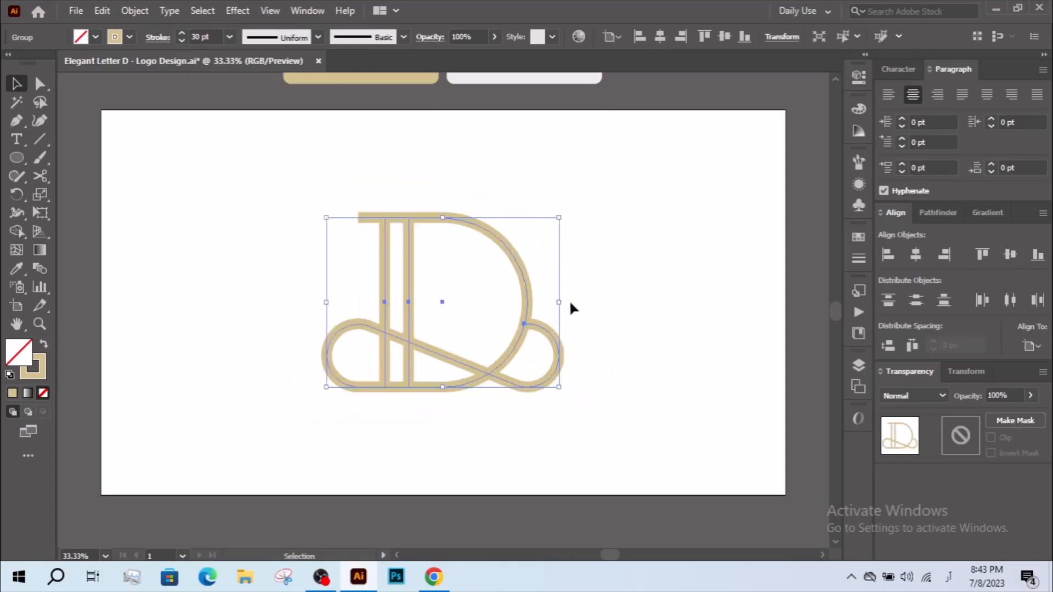
Set the scaled letter D group's stroke weight to 20 pt and deselect it.
click(182, 40)
click(182, 41)
click(182, 41)
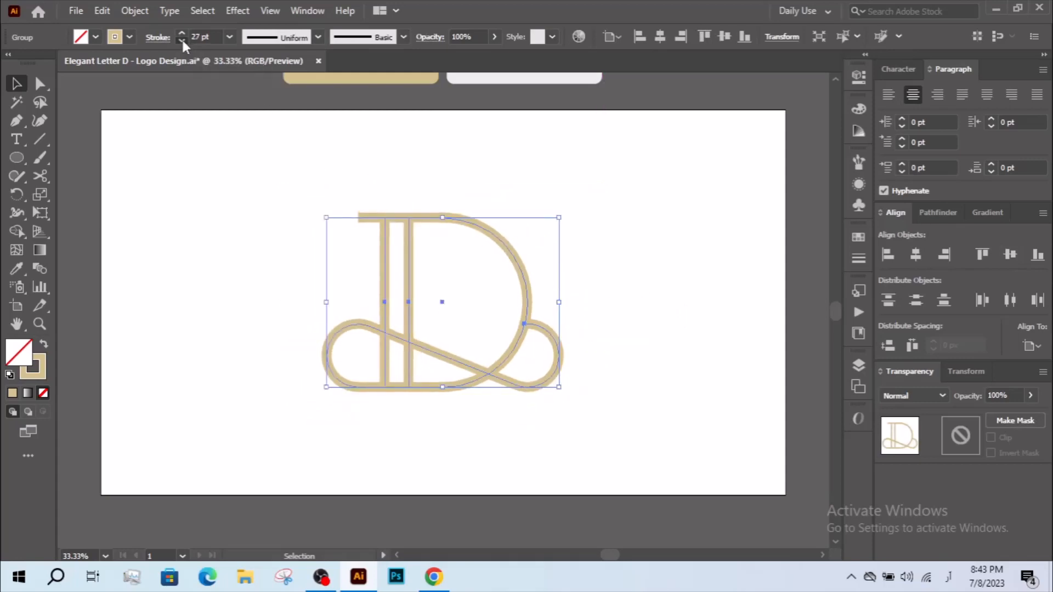
shift+click(182, 40)
click(189, 156)
key(space)
mouse_move(426, 313)
mouse_down()
mouse_move(406, 306)
mouse_move(432, 311)
mouse_up()
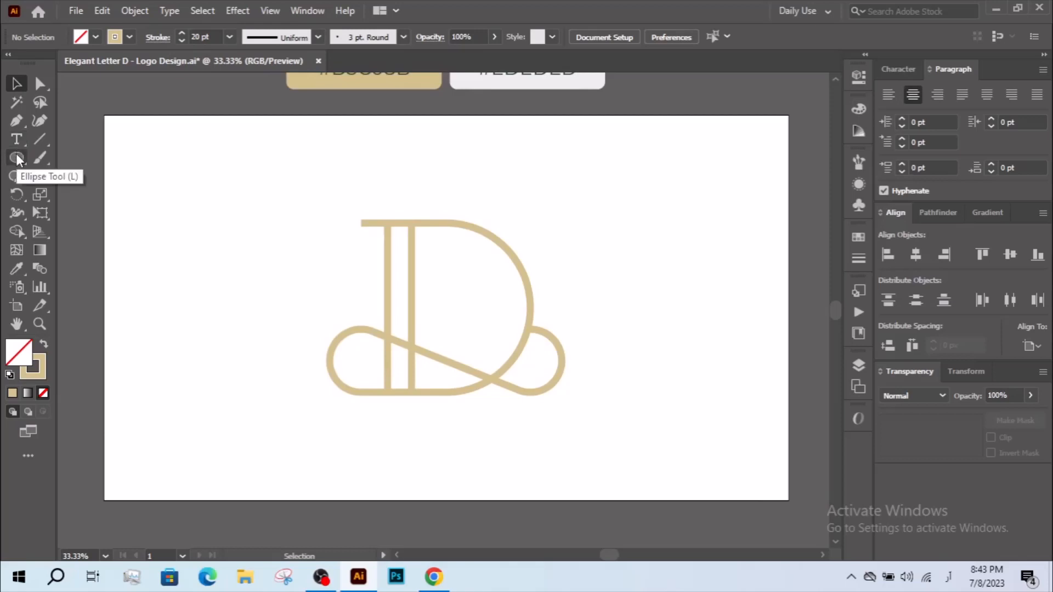
Draw a 1920 × 1080 px rectangle covering the whole artboard and sample the #EDEDED swatch as its fill, without a stroke.
drag(18, 155, 55, 159)
drag(104, 115, 724, 502)
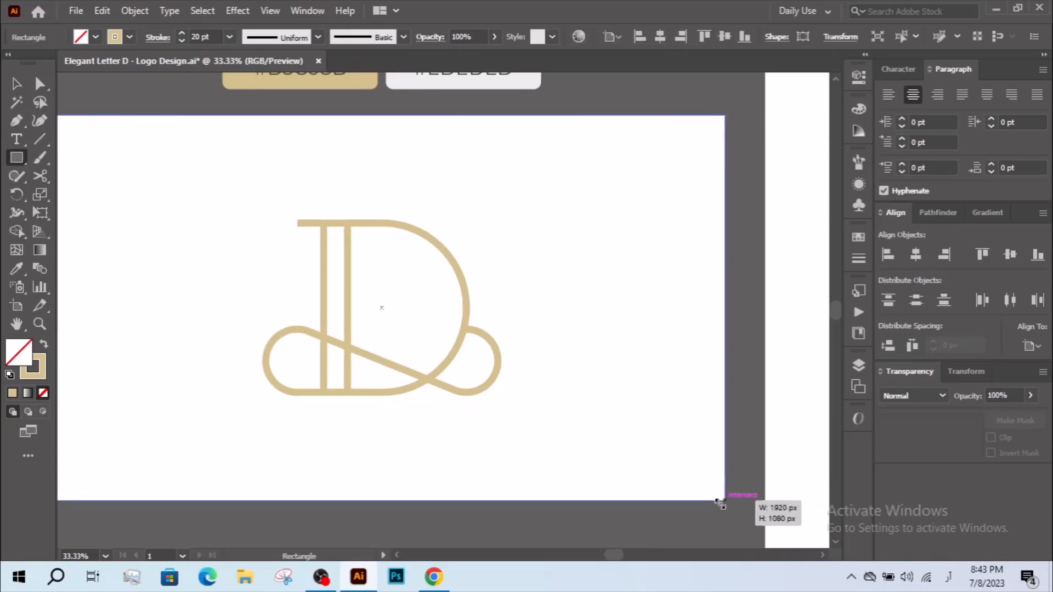
click(17, 268)
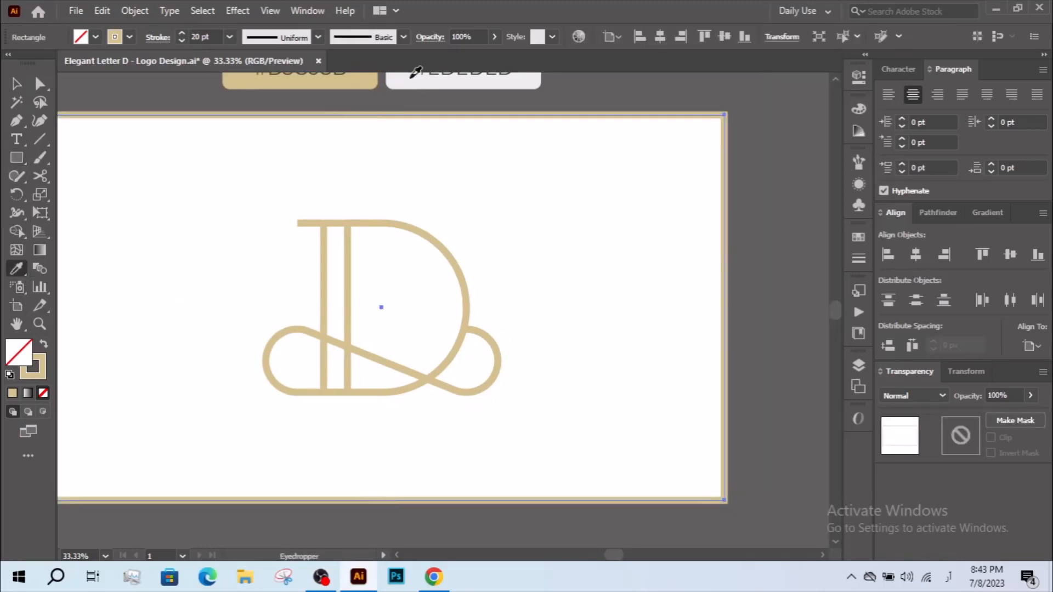
click(409, 76)
Send the light grey background rectangle to the back, behind the letter D, and deselect it.
key(v)
right_click(288, 273)
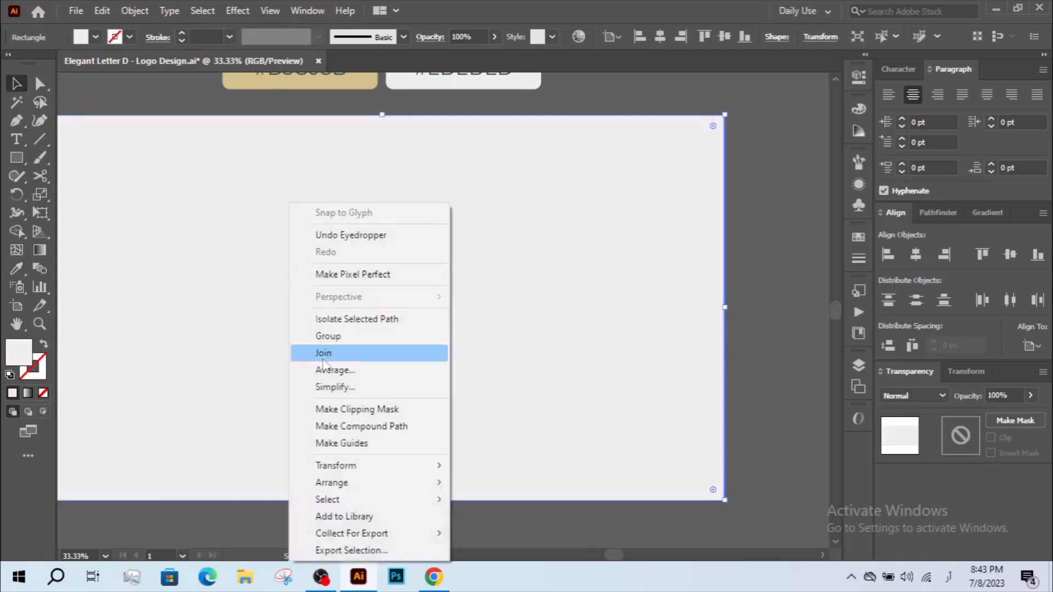
mouse_move(329, 480)
click(497, 534)
click(471, 510)
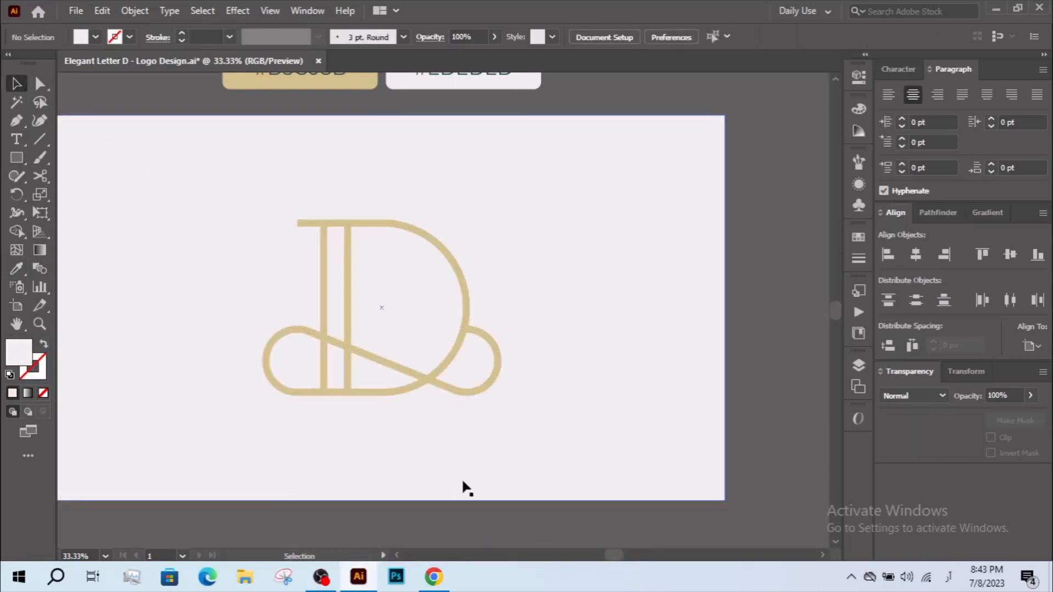
key(ctrl+minus)
key(ctrl+minus)
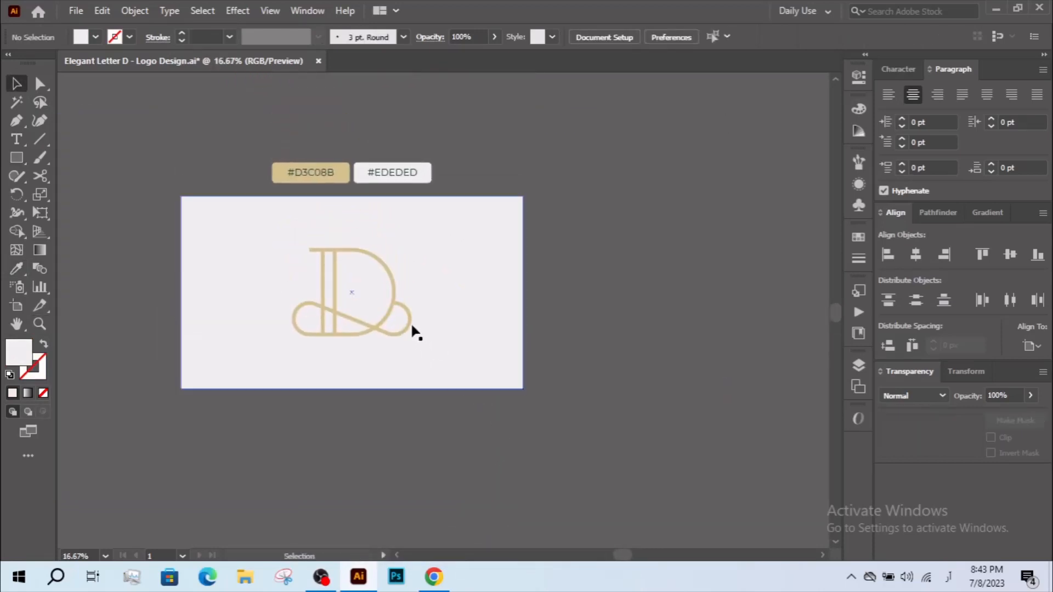